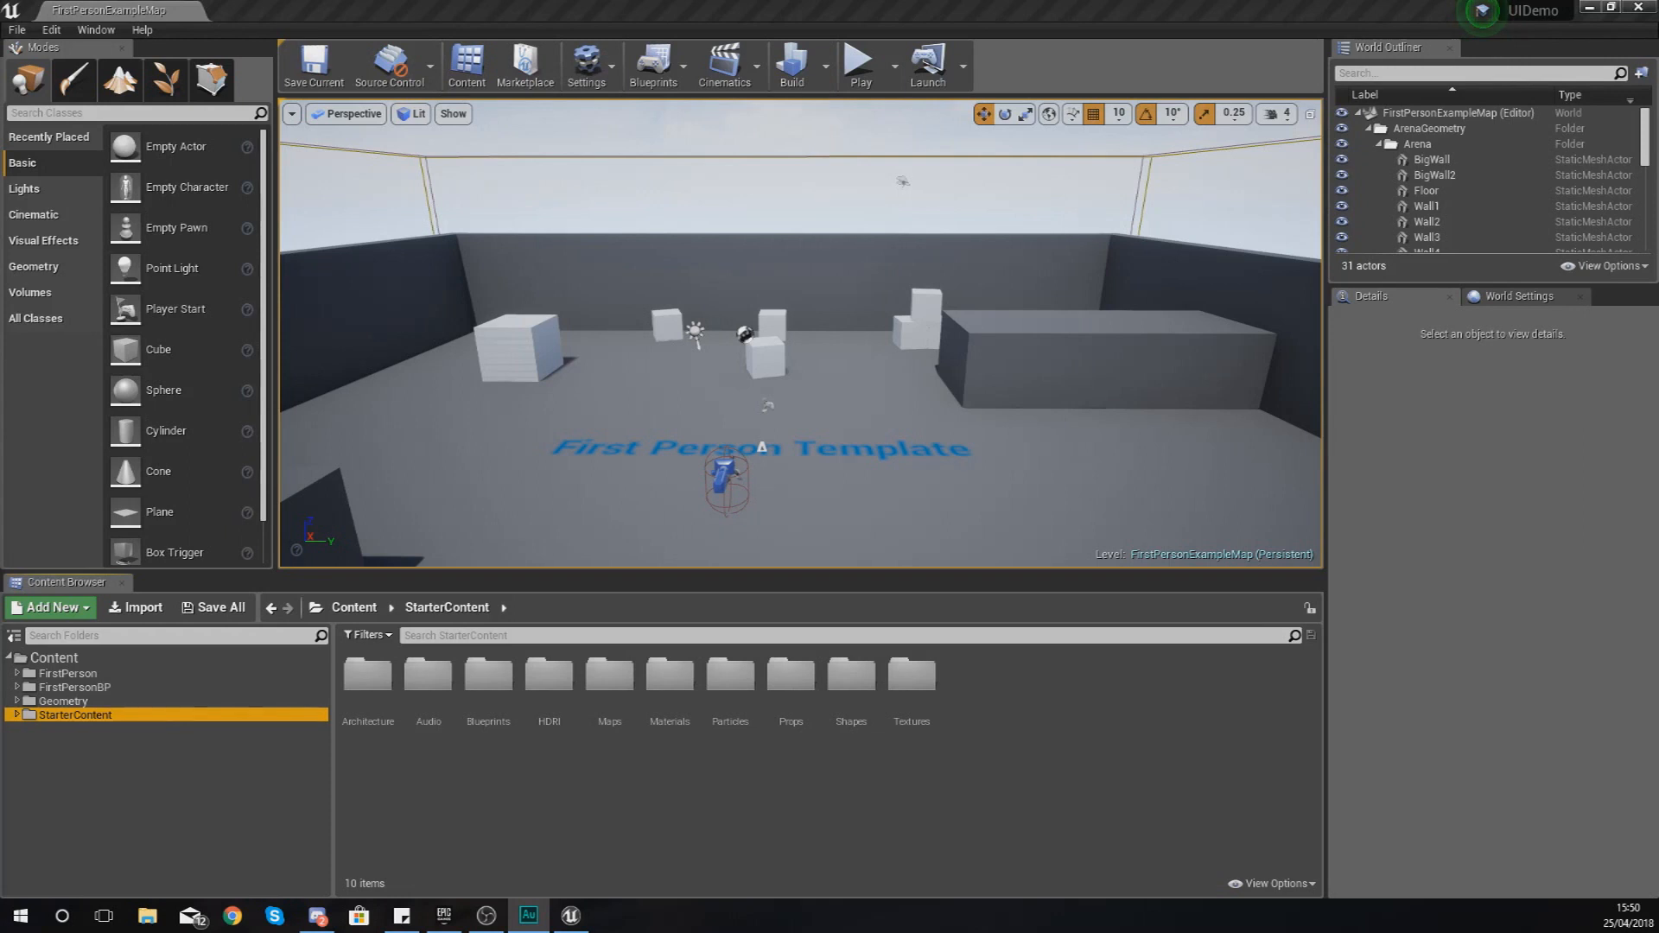
right_click(530, 817)
mouse_move(571, 806)
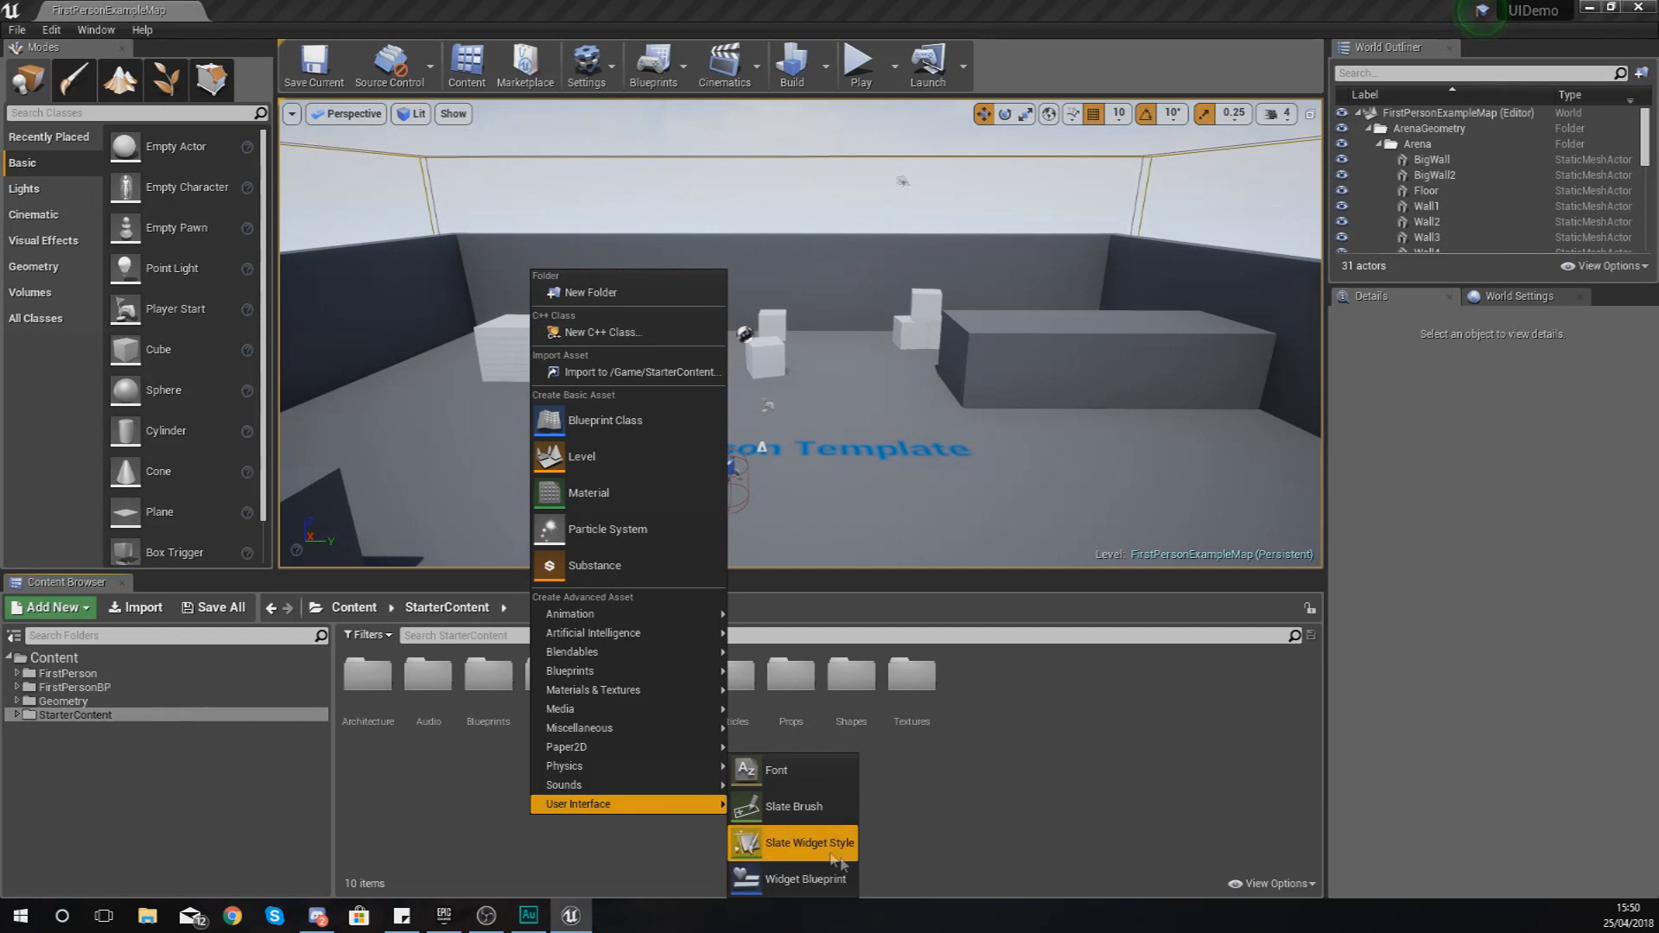
left_click(921, 748)
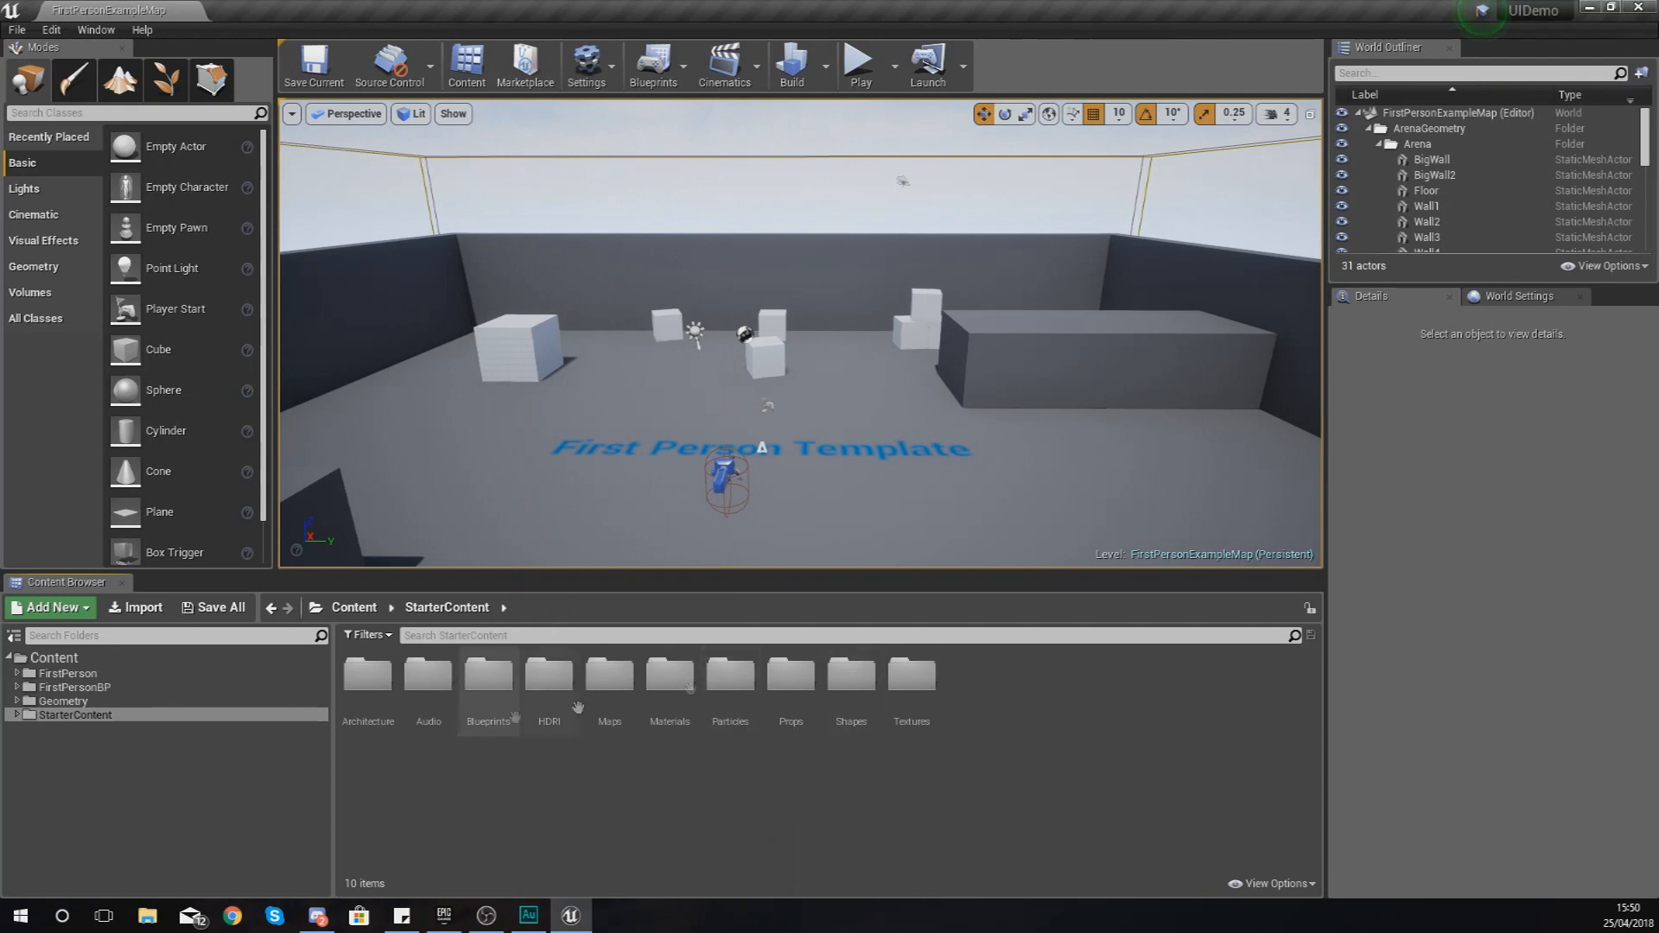
Create a Widget Blueprint named HUD in the StarterContent folder and open it for editing
right_click(987, 713)
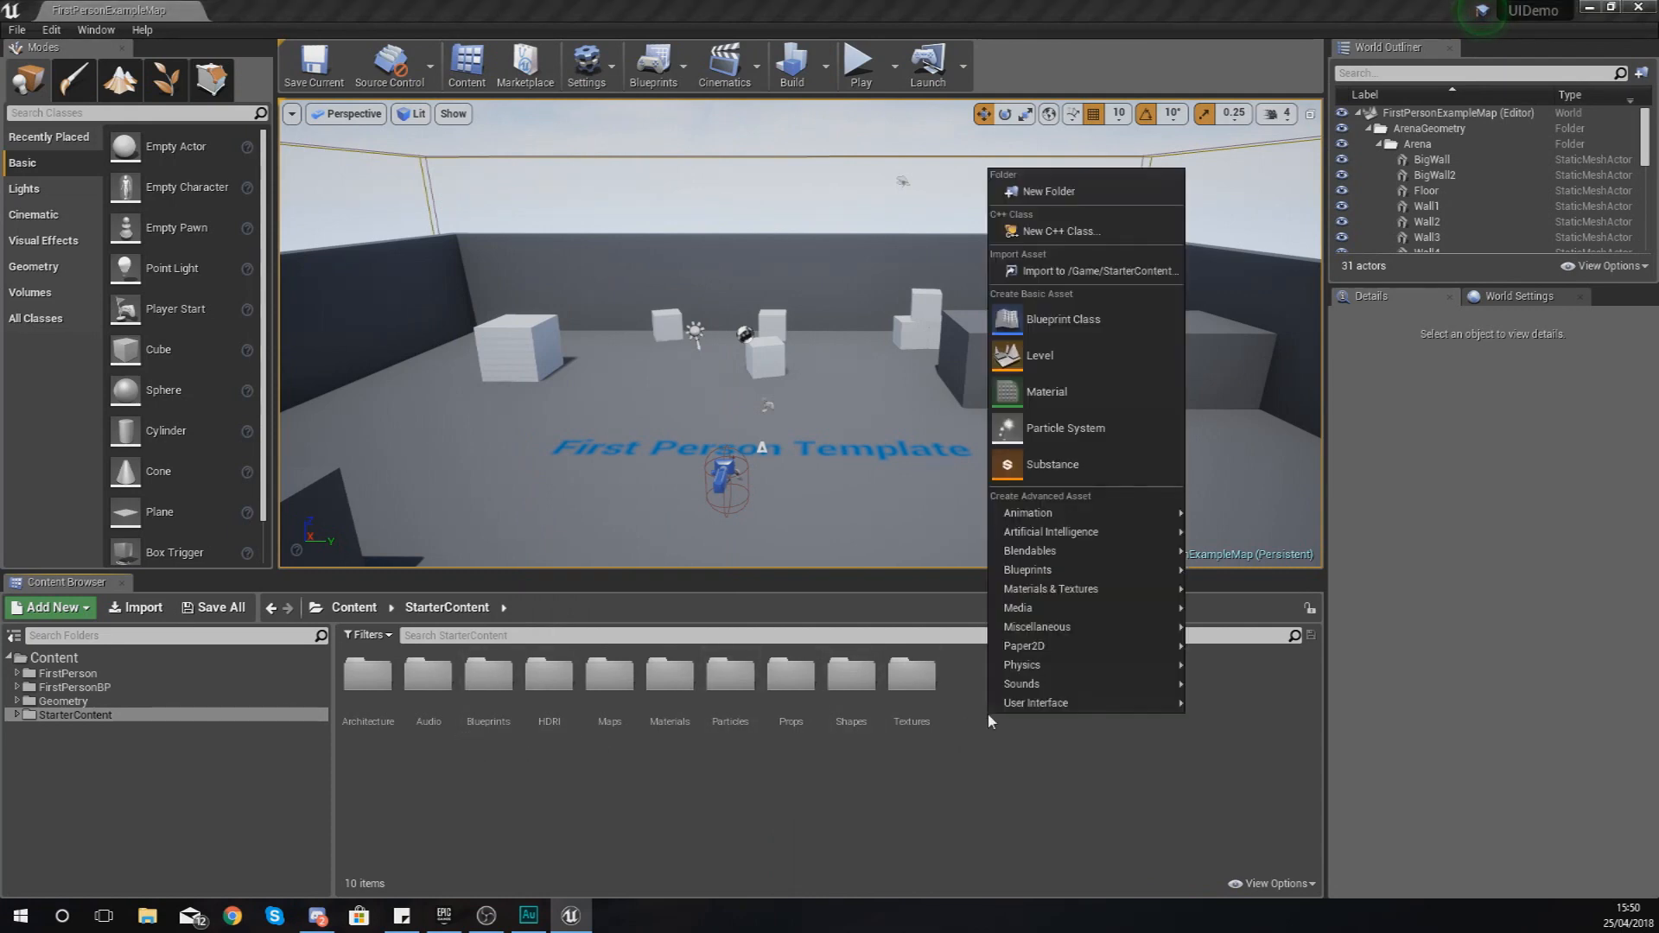
mouse_move(1037, 703)
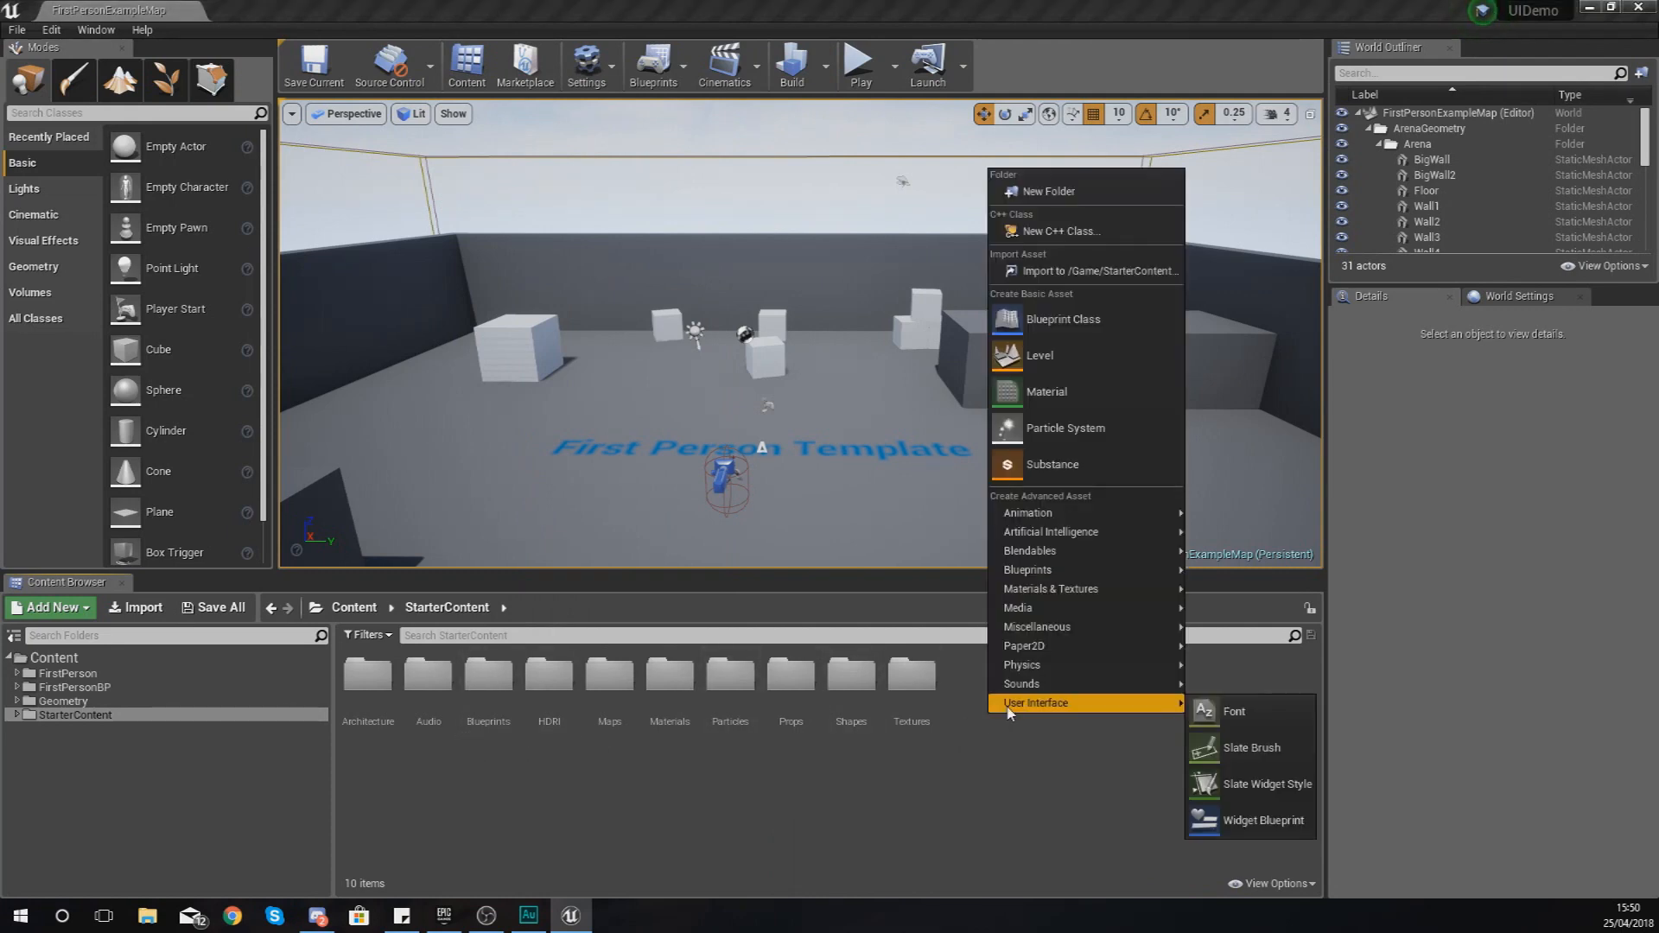
left_click(1262, 822)
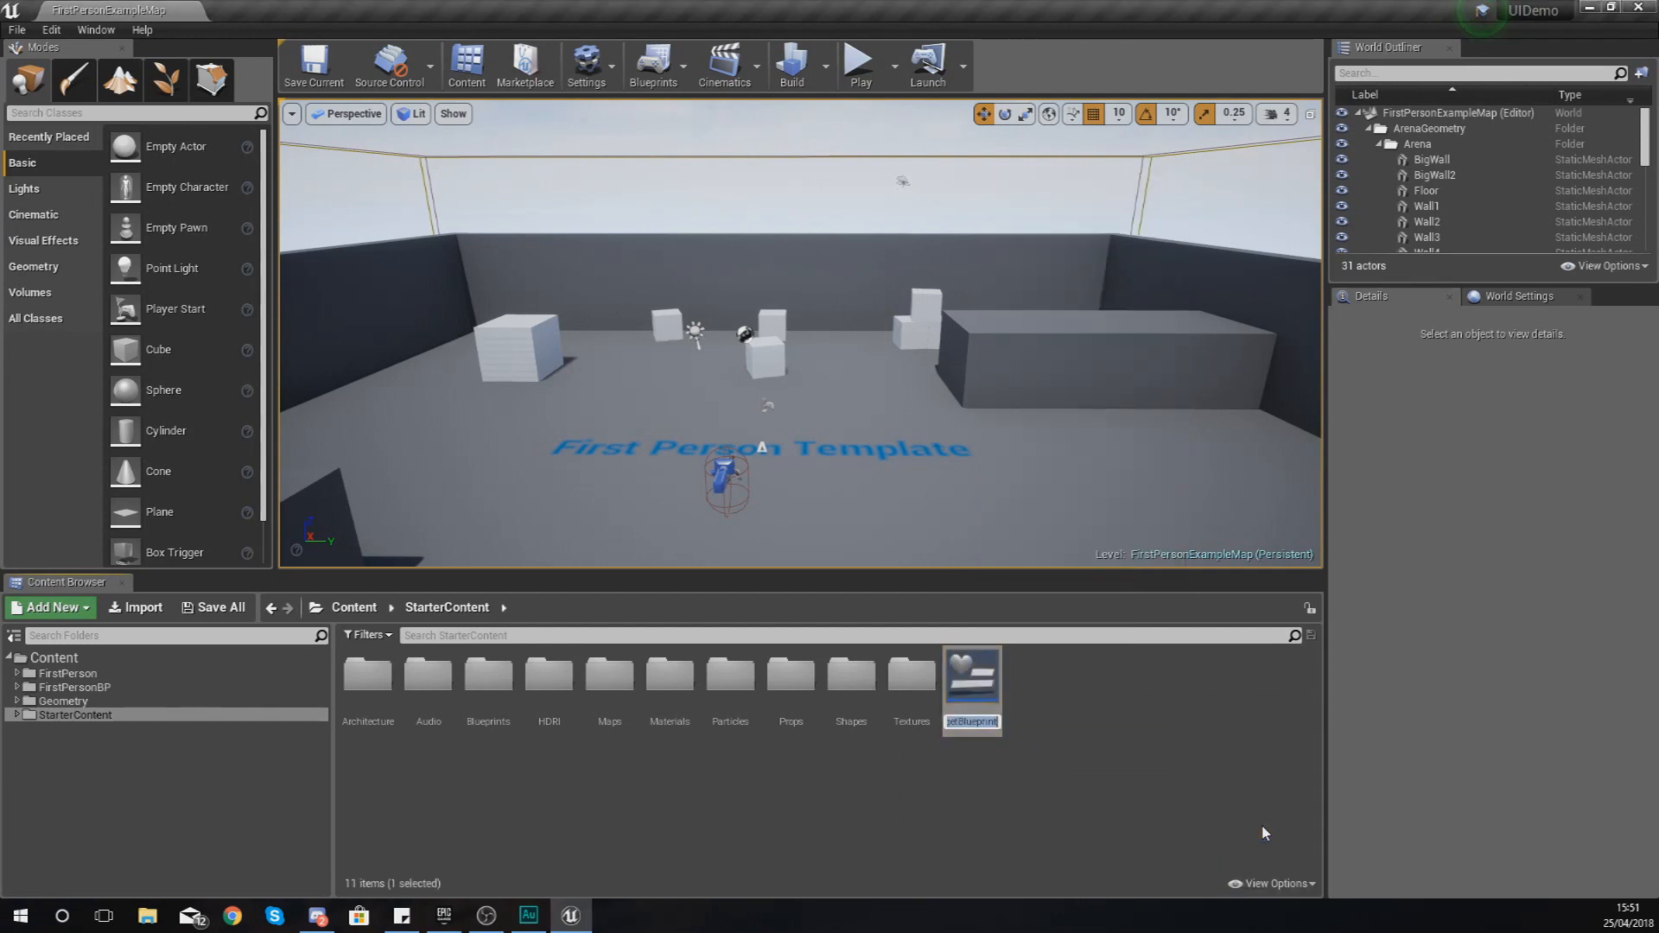
key("BackSpace")
type("HUD")
key("Return")
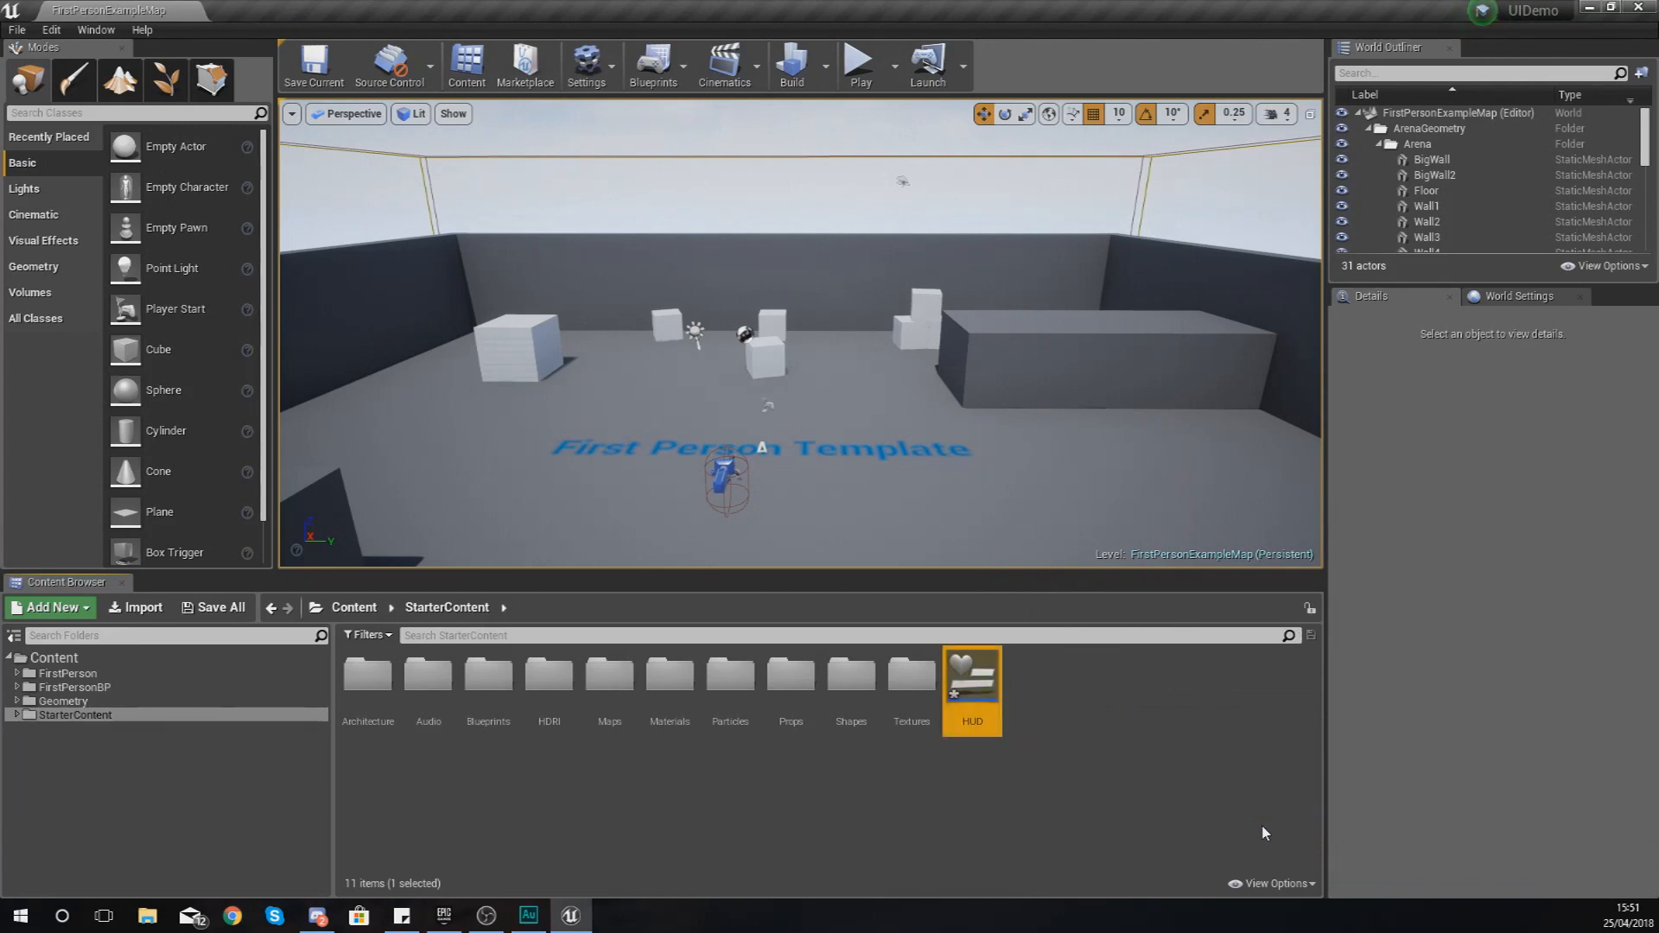
double_click(975, 684)
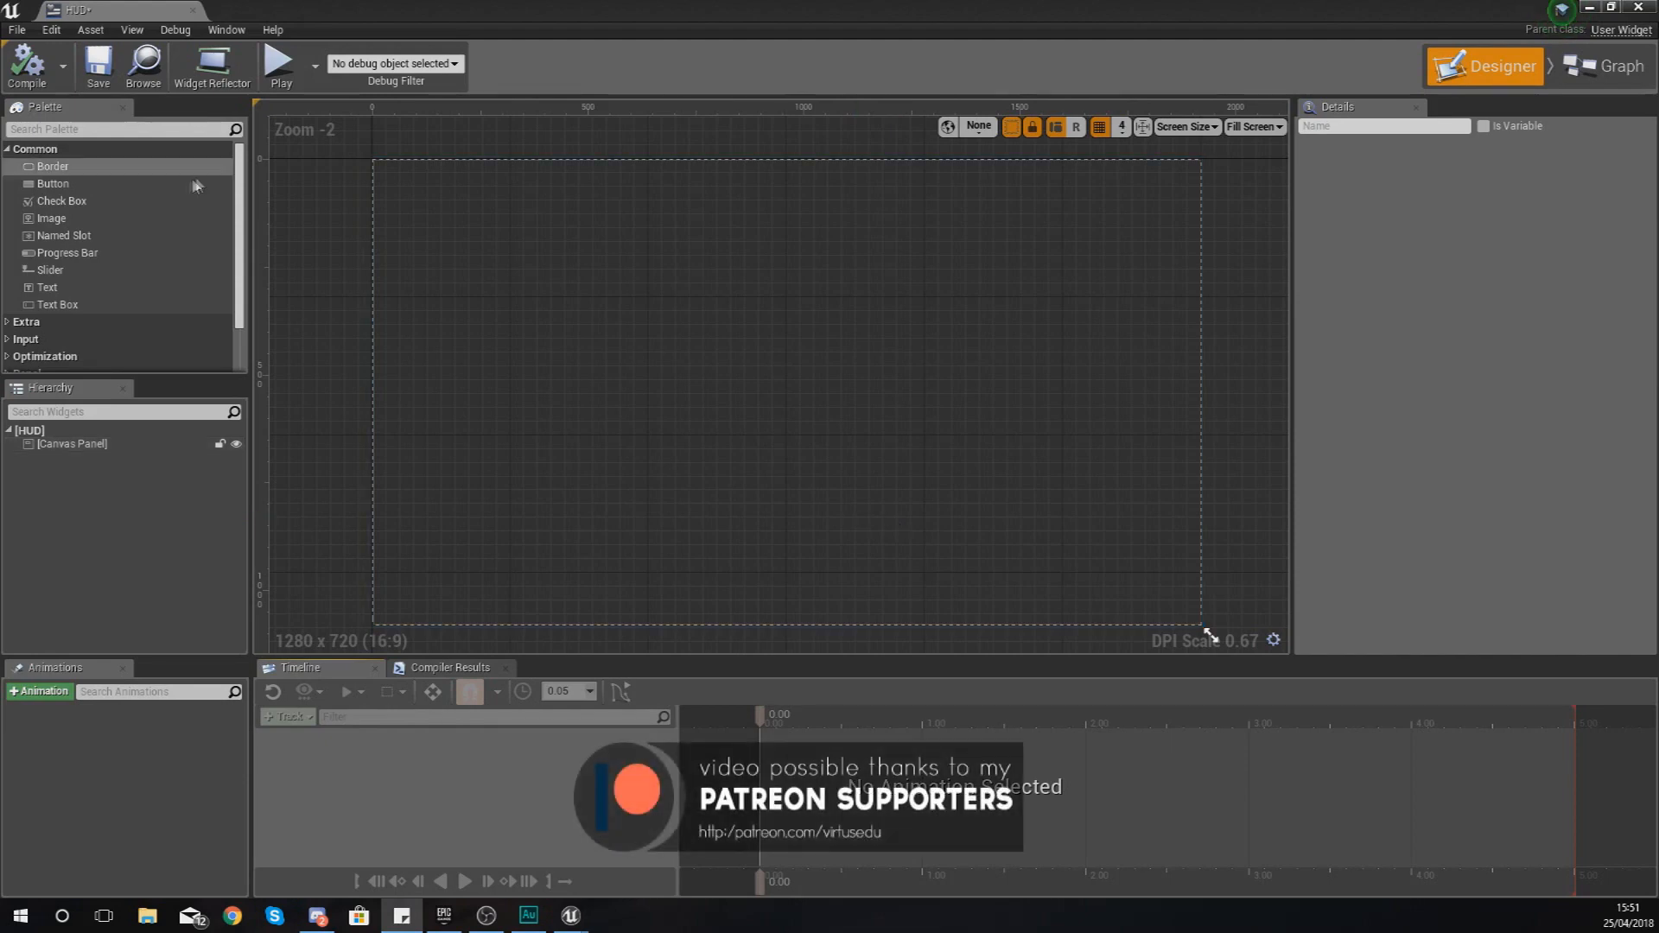
Place a trial Button on the canvas and delete it, leaving nothing selected
left_click_drag(100, 183, 955, 339)
key("Delete")
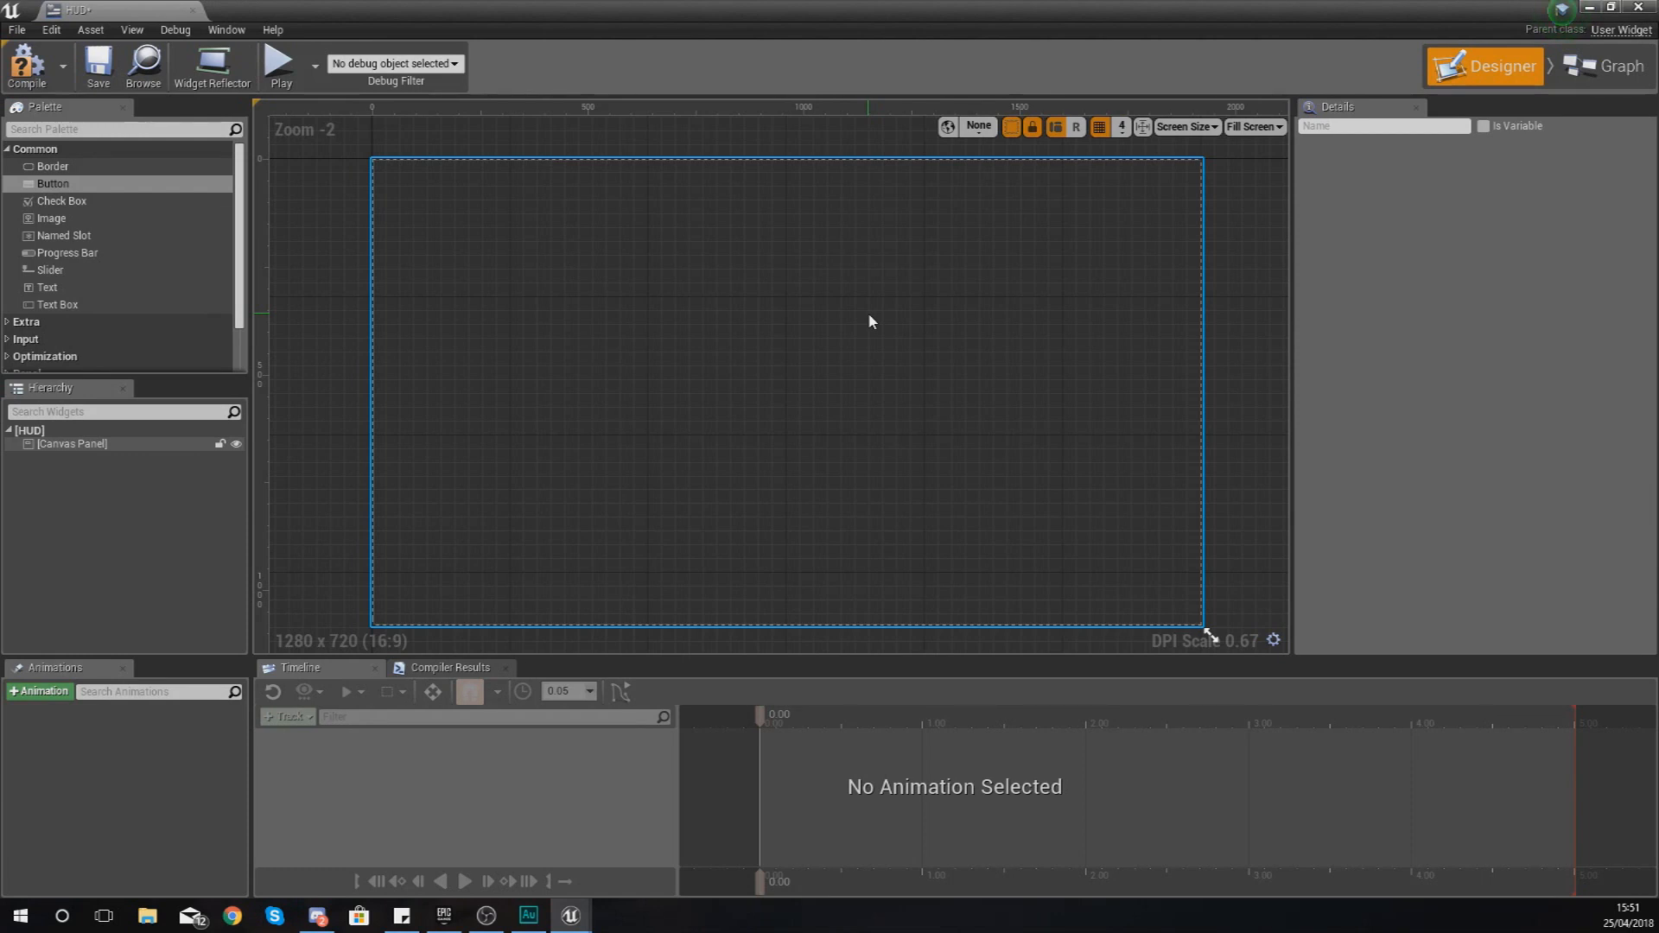
left_click(780, 302)
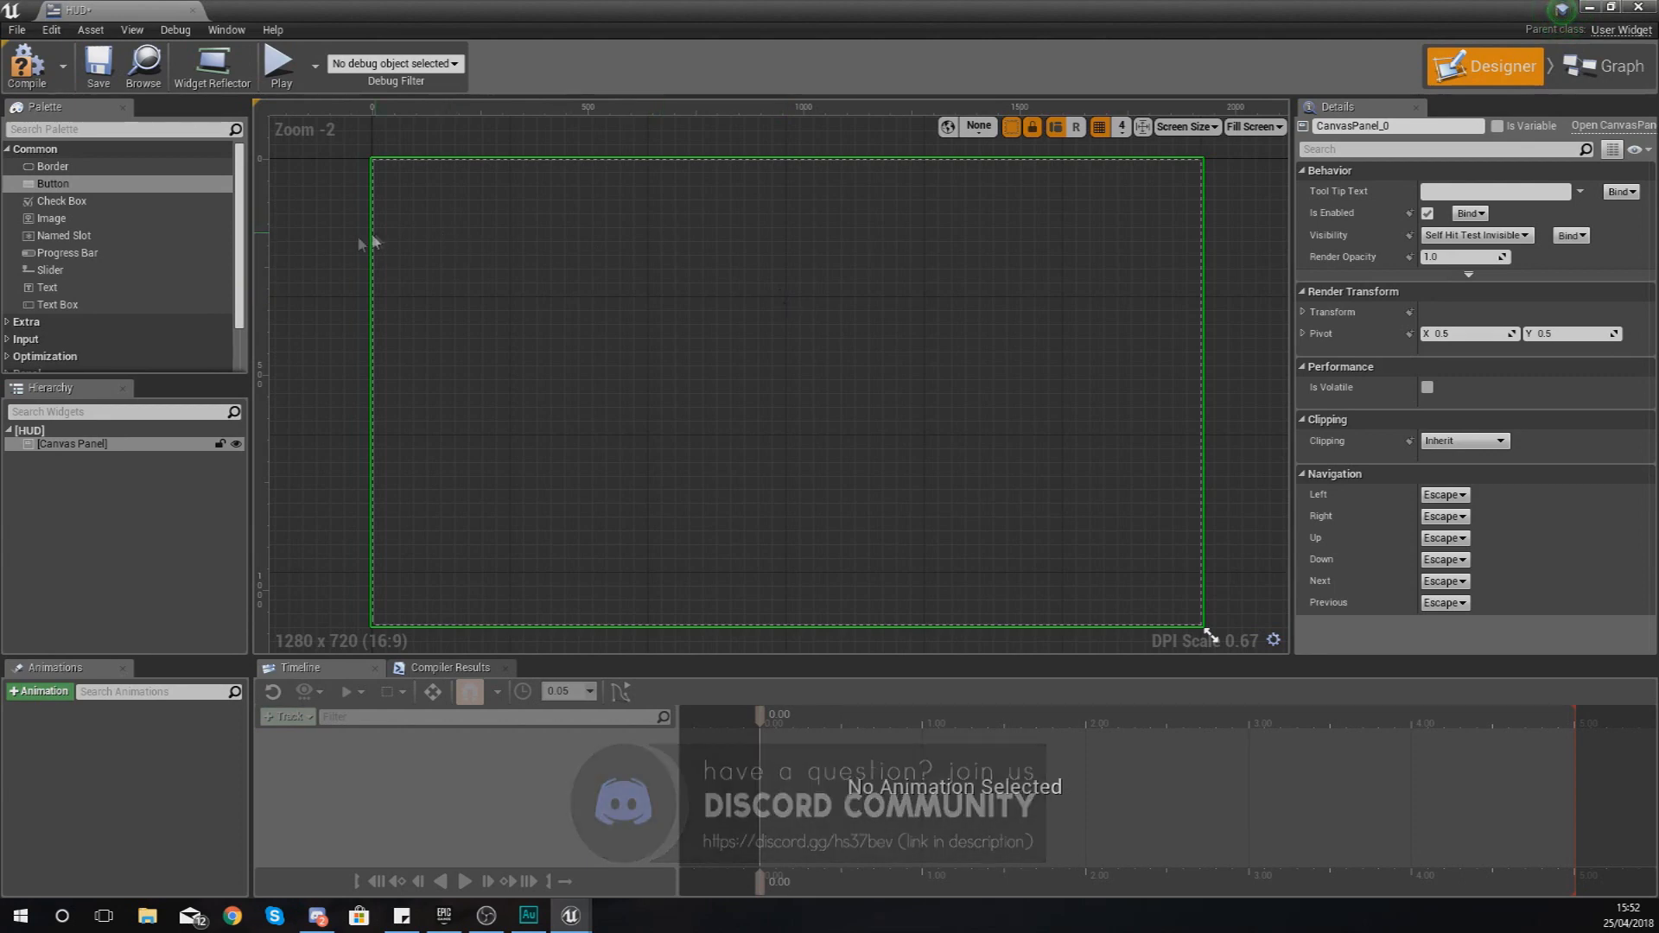
left_click(337, 247)
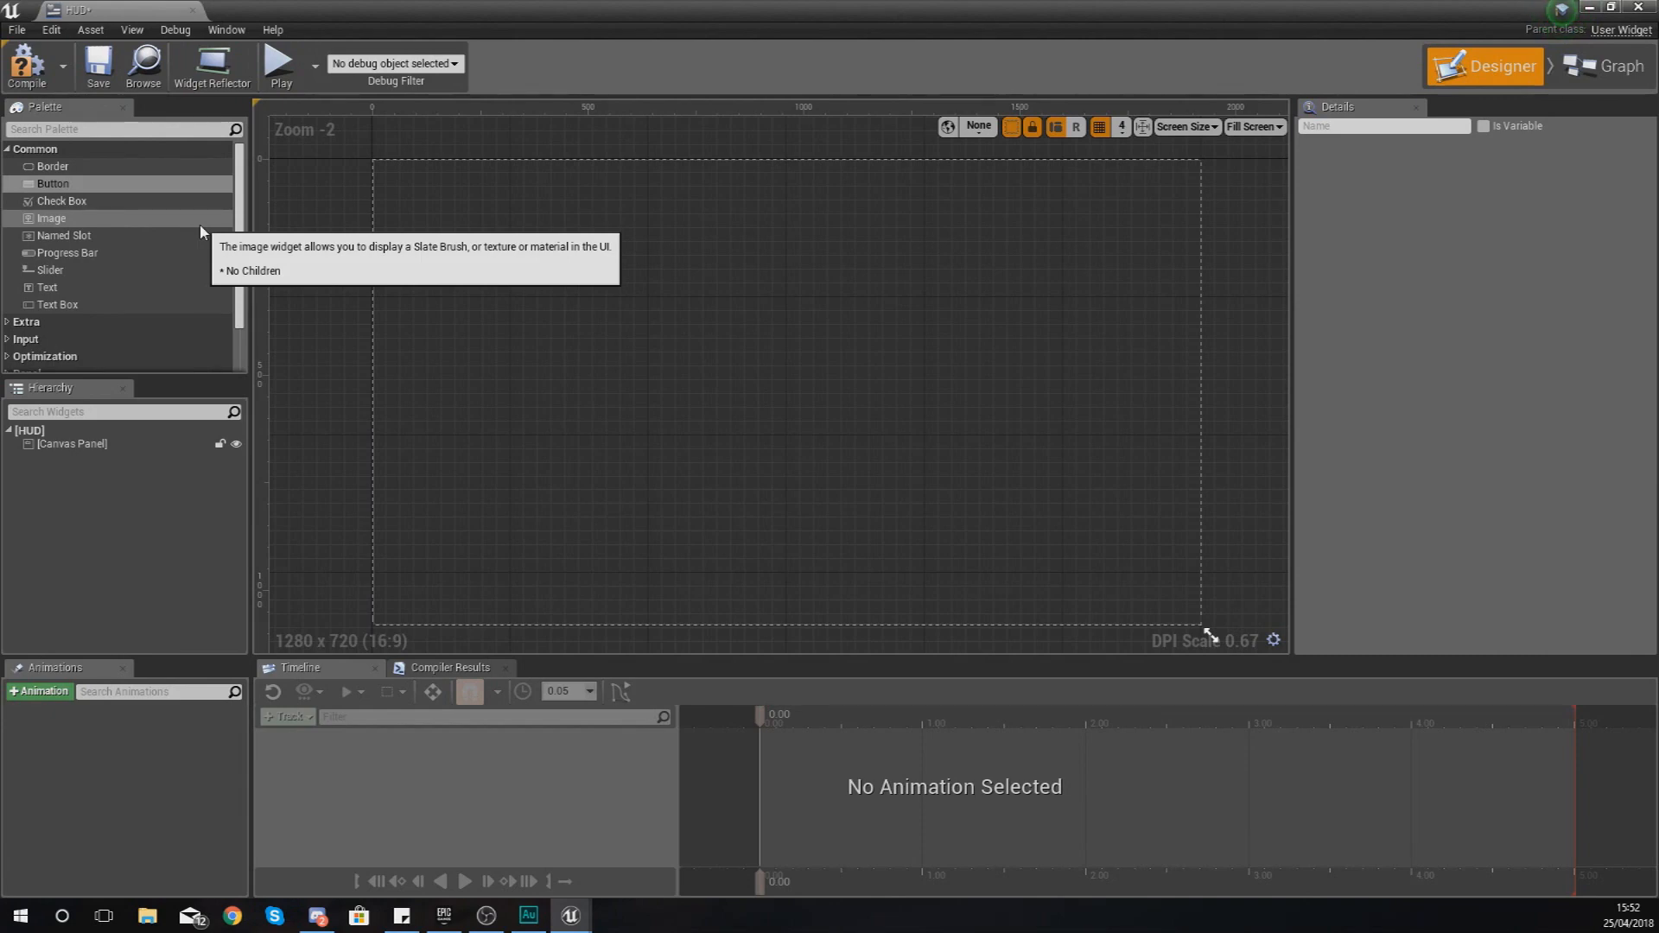
Examine the Common widgets in the palette, such as Button, Check Box, Image, Named Slot and Progress Bar
left_click(82, 183)
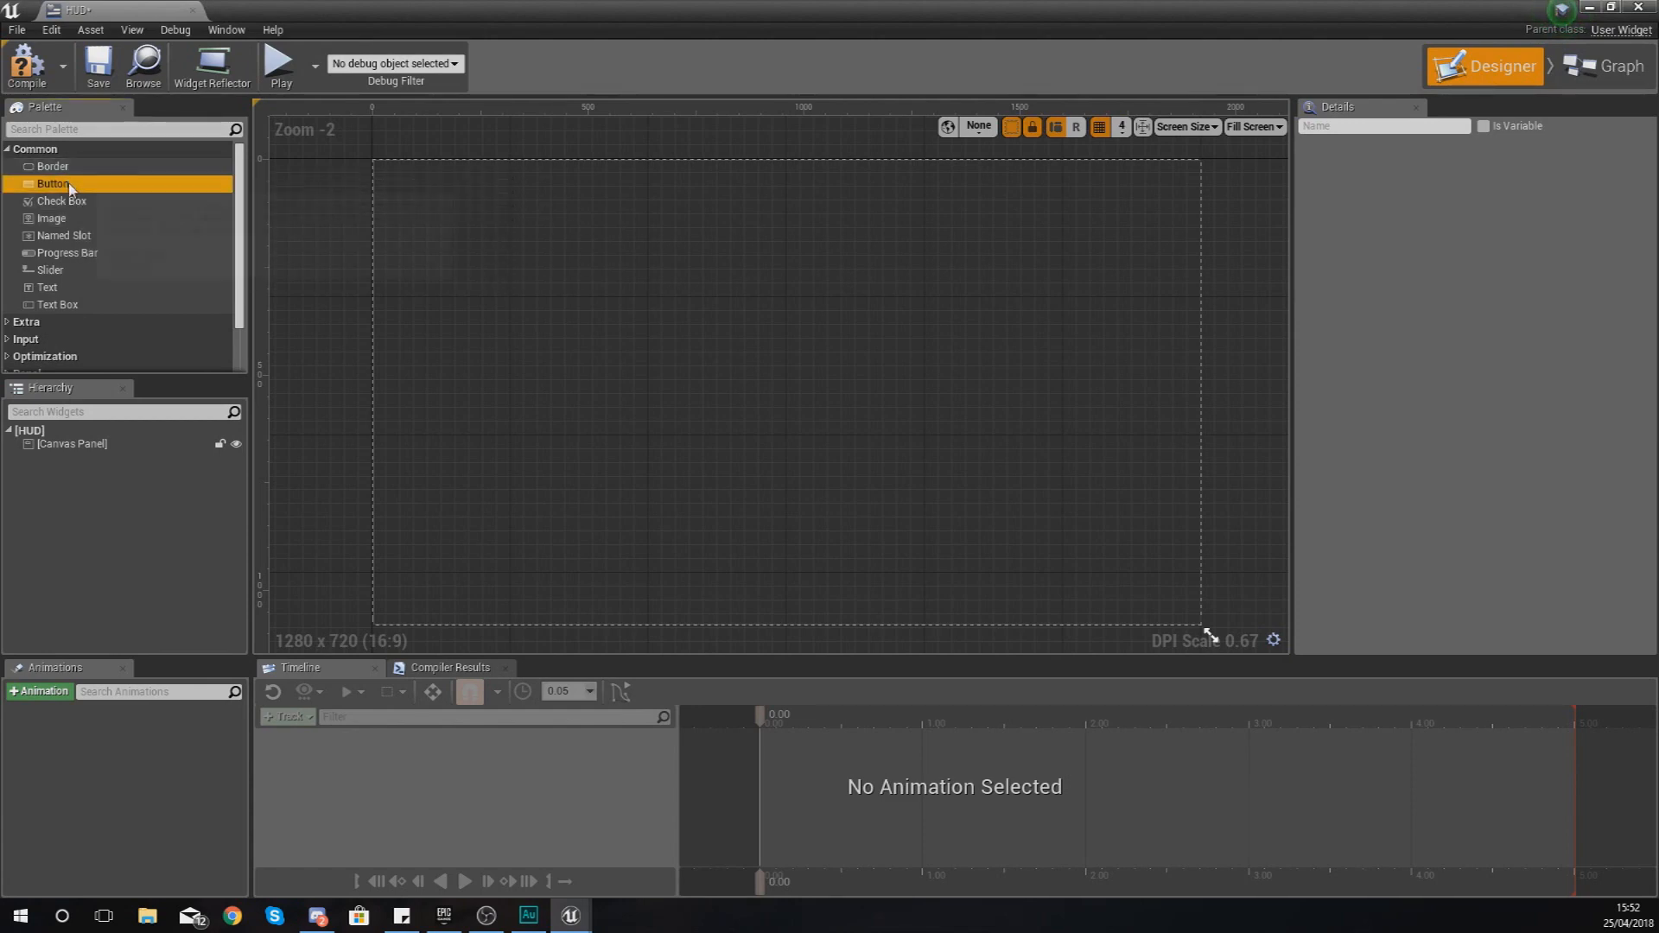
left_click(69, 219)
left_click(81, 204)
left_click(78, 236)
left_click(78, 255)
scroll(242, 294, "down", 3)
scroll(245, 299, "up", 3)
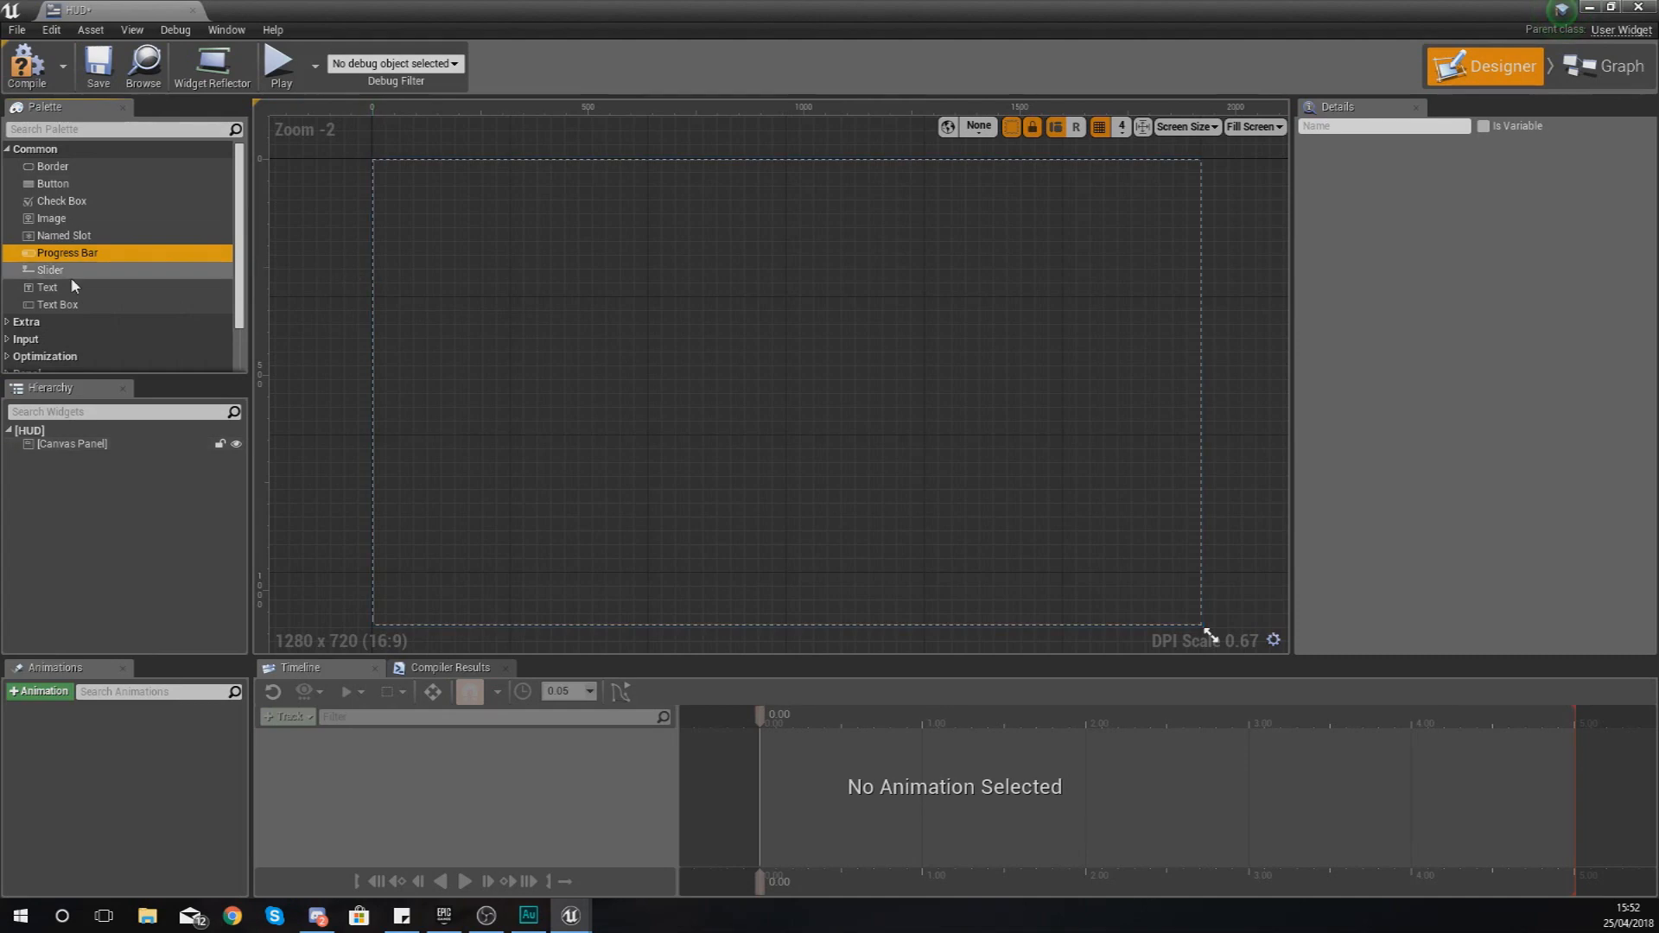
Place a trial Image about 464 by 170 units in size on the canvas and delete it
left_click(54, 219)
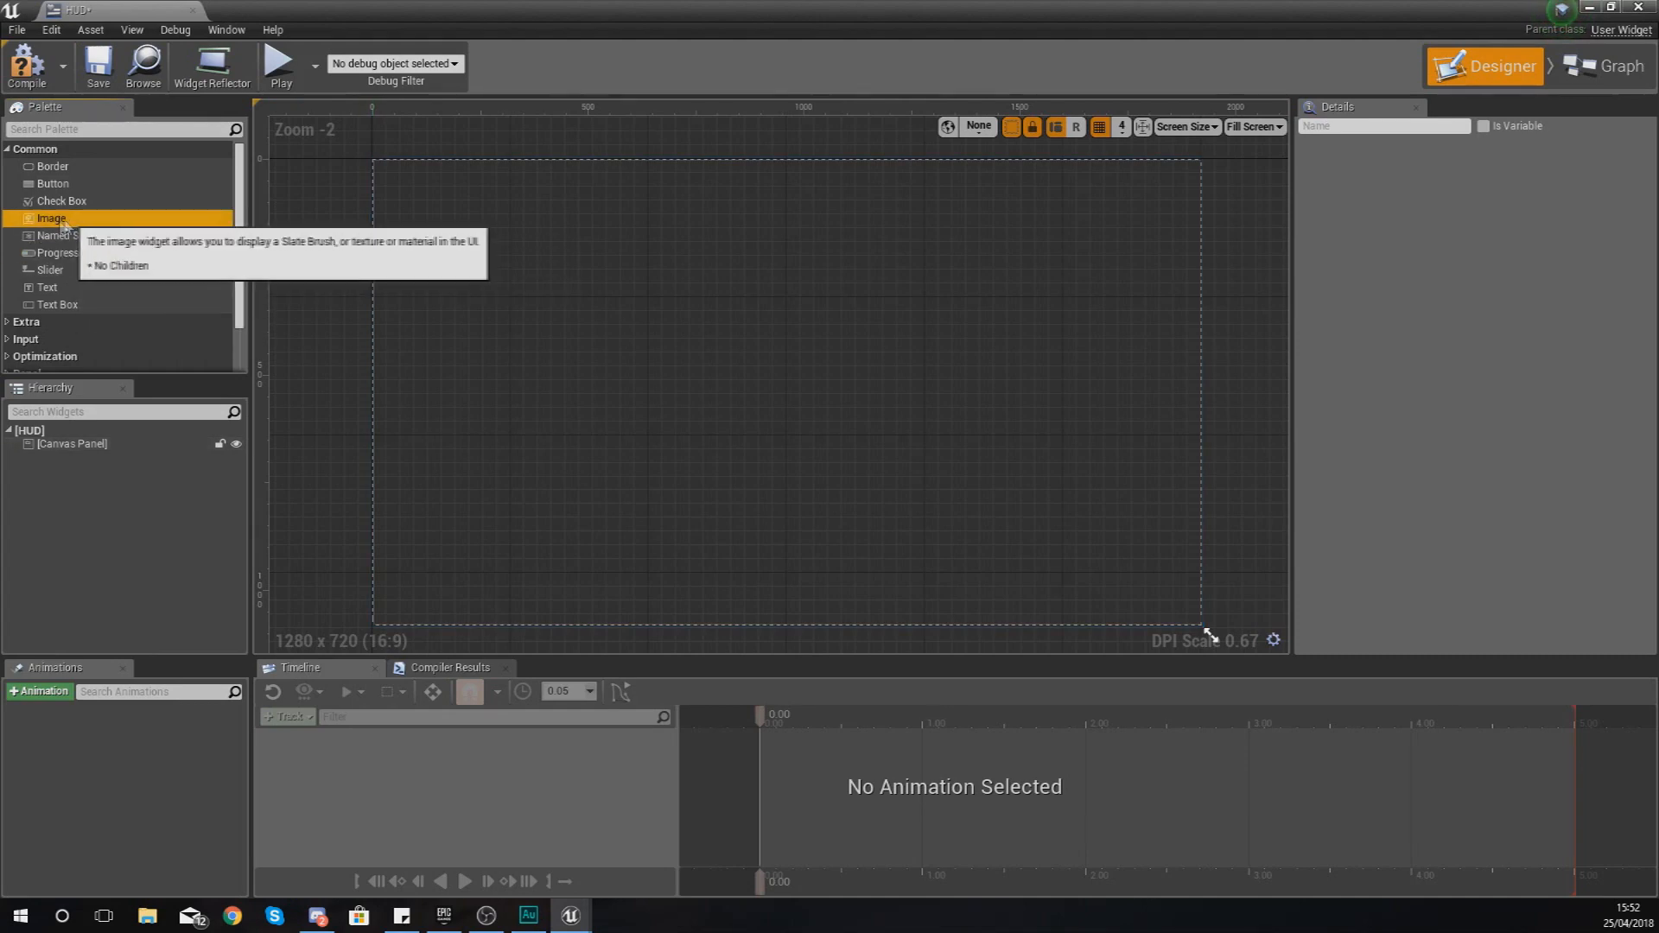
left_click_drag(57, 225, 856, 343)
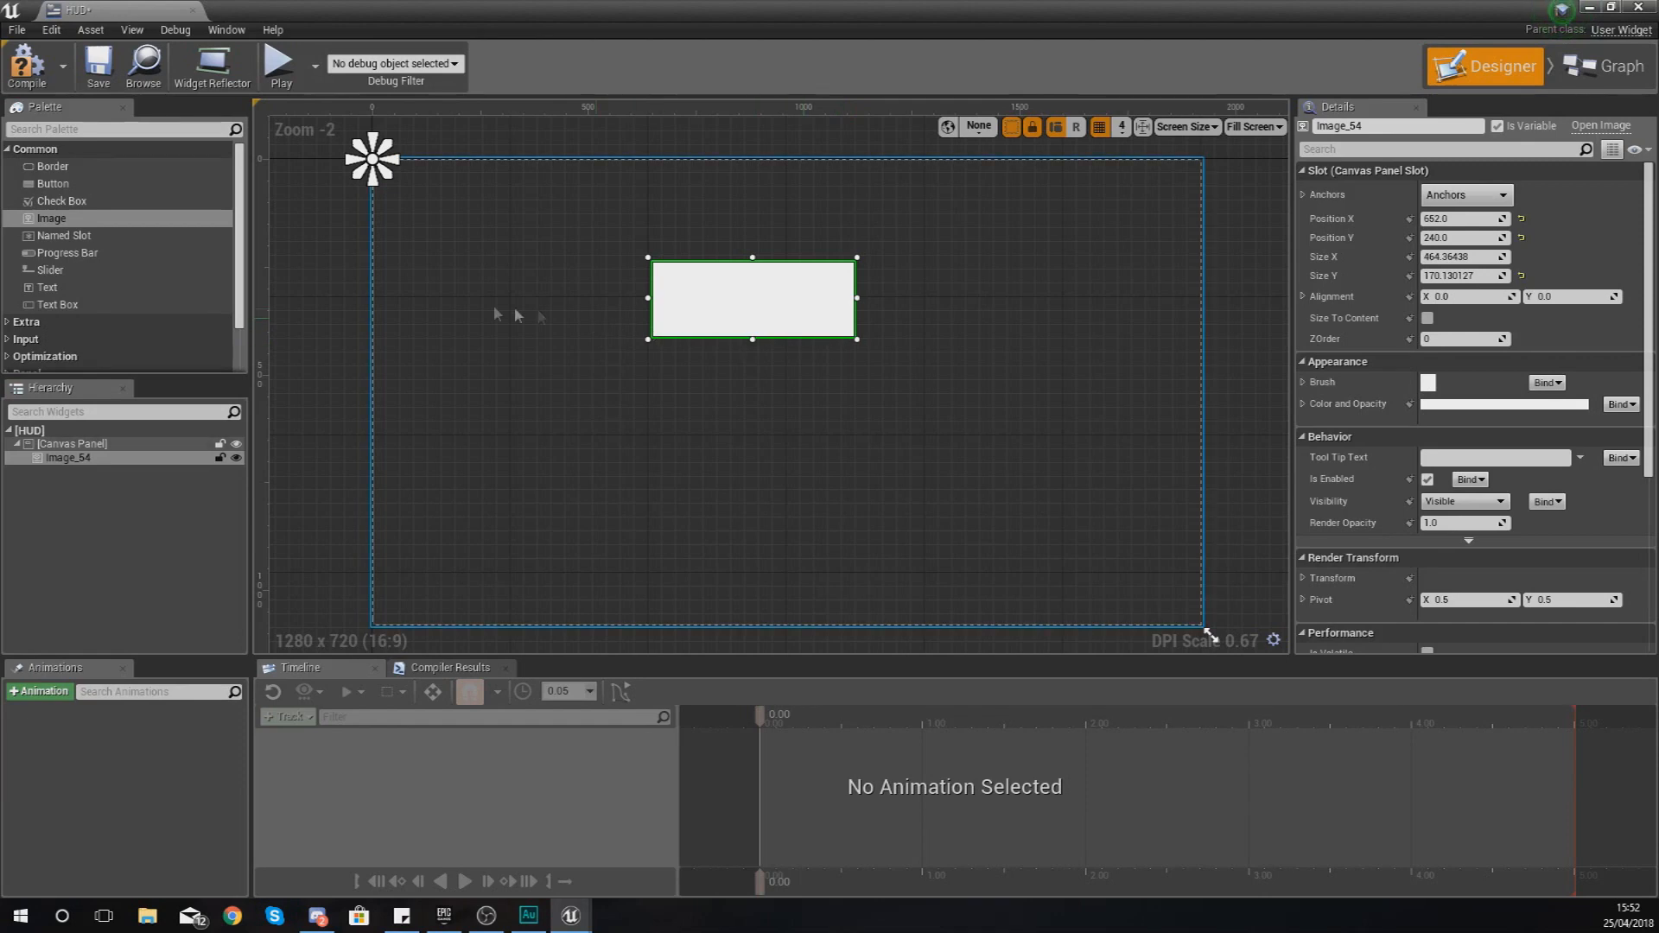
key("Delete")
Examine the remaining widget categories in the palette, and inspect the HUD root and its Canvas Panel in the hierarchy
left_click(242, 248)
left_click_drag(242, 248, 236, 312)
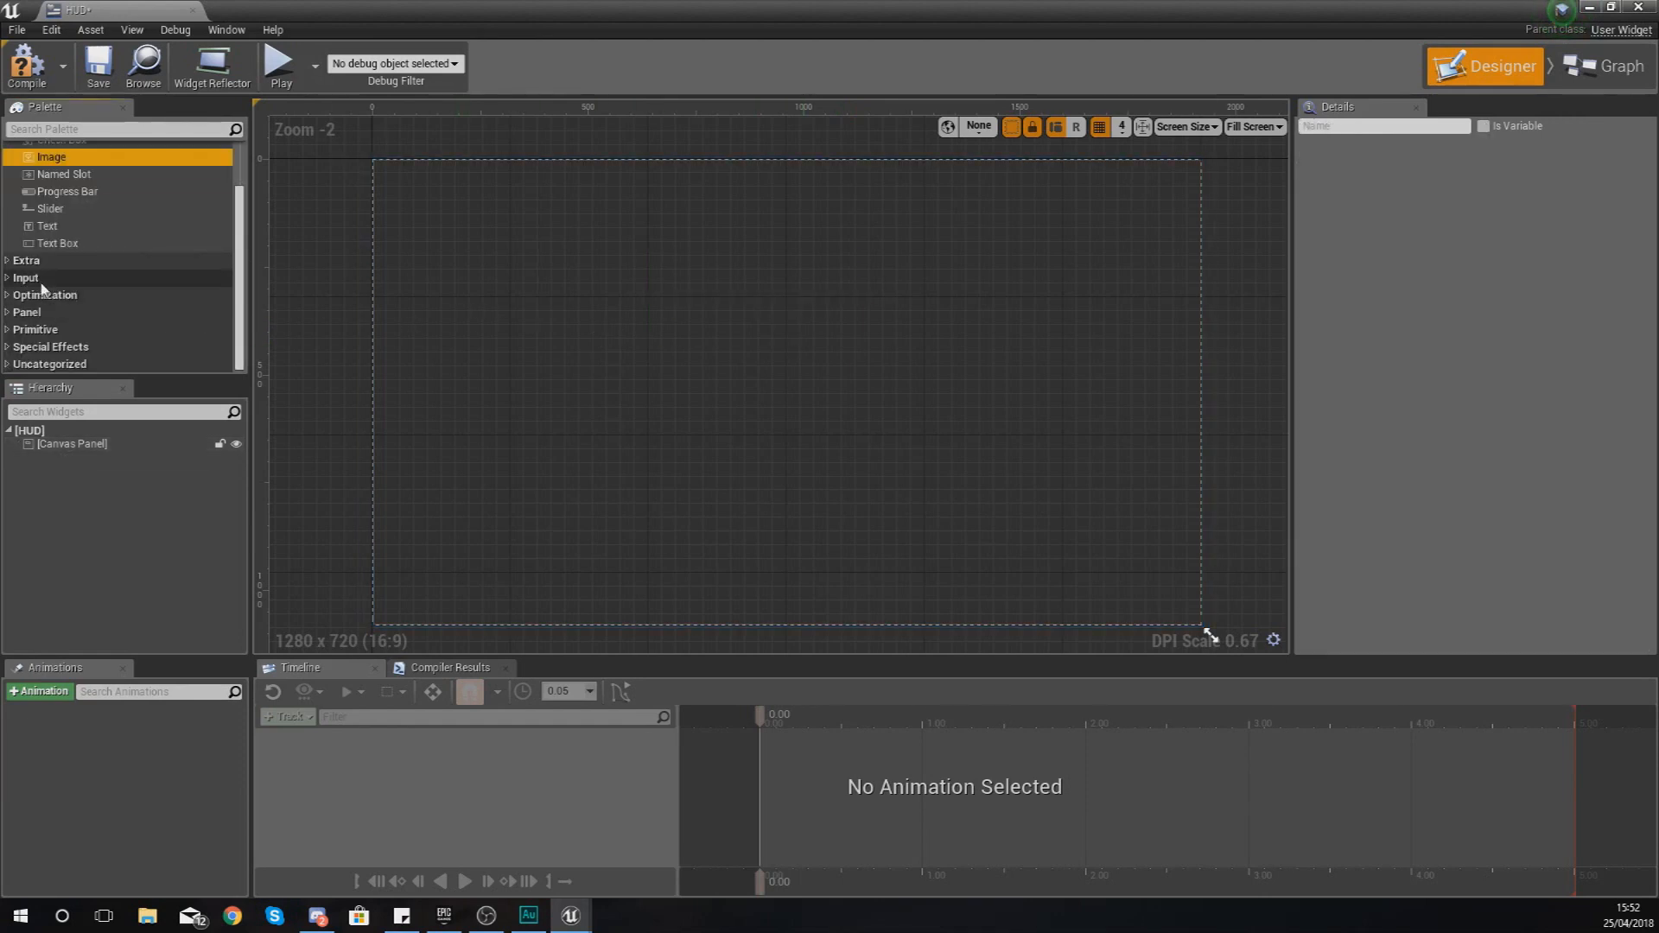
scroll(45, 295, "up", 3)
scroll(59, 309, "down", 1)
scroll(60, 308, "down", 2)
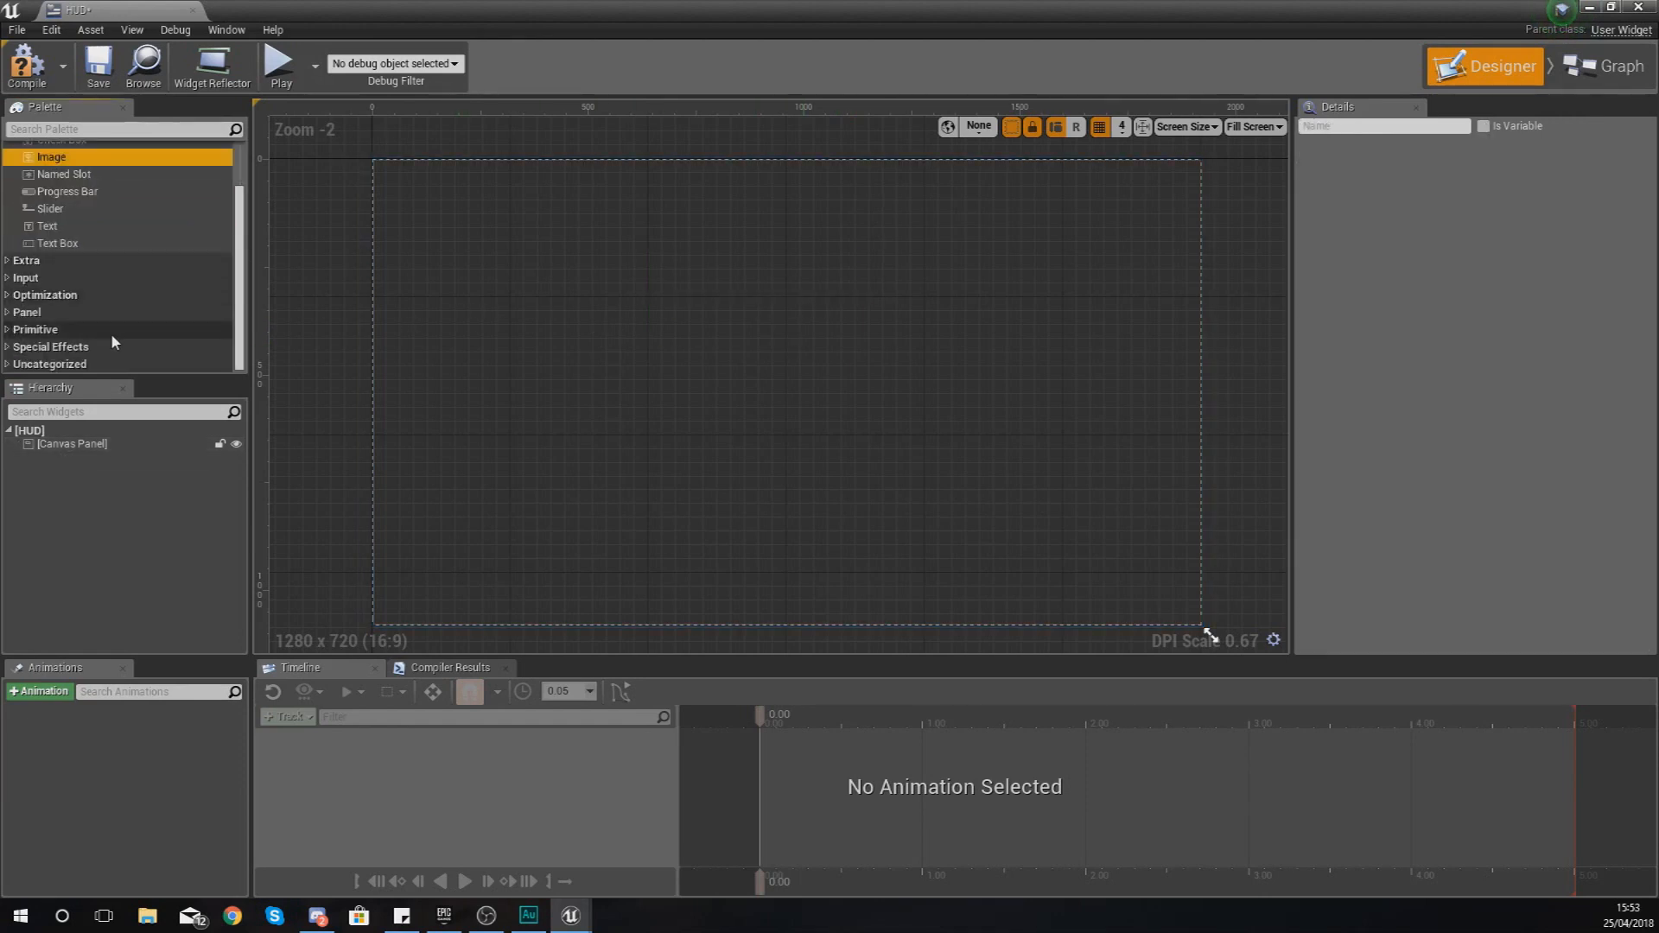
scroll(110, 337, "up", 2)
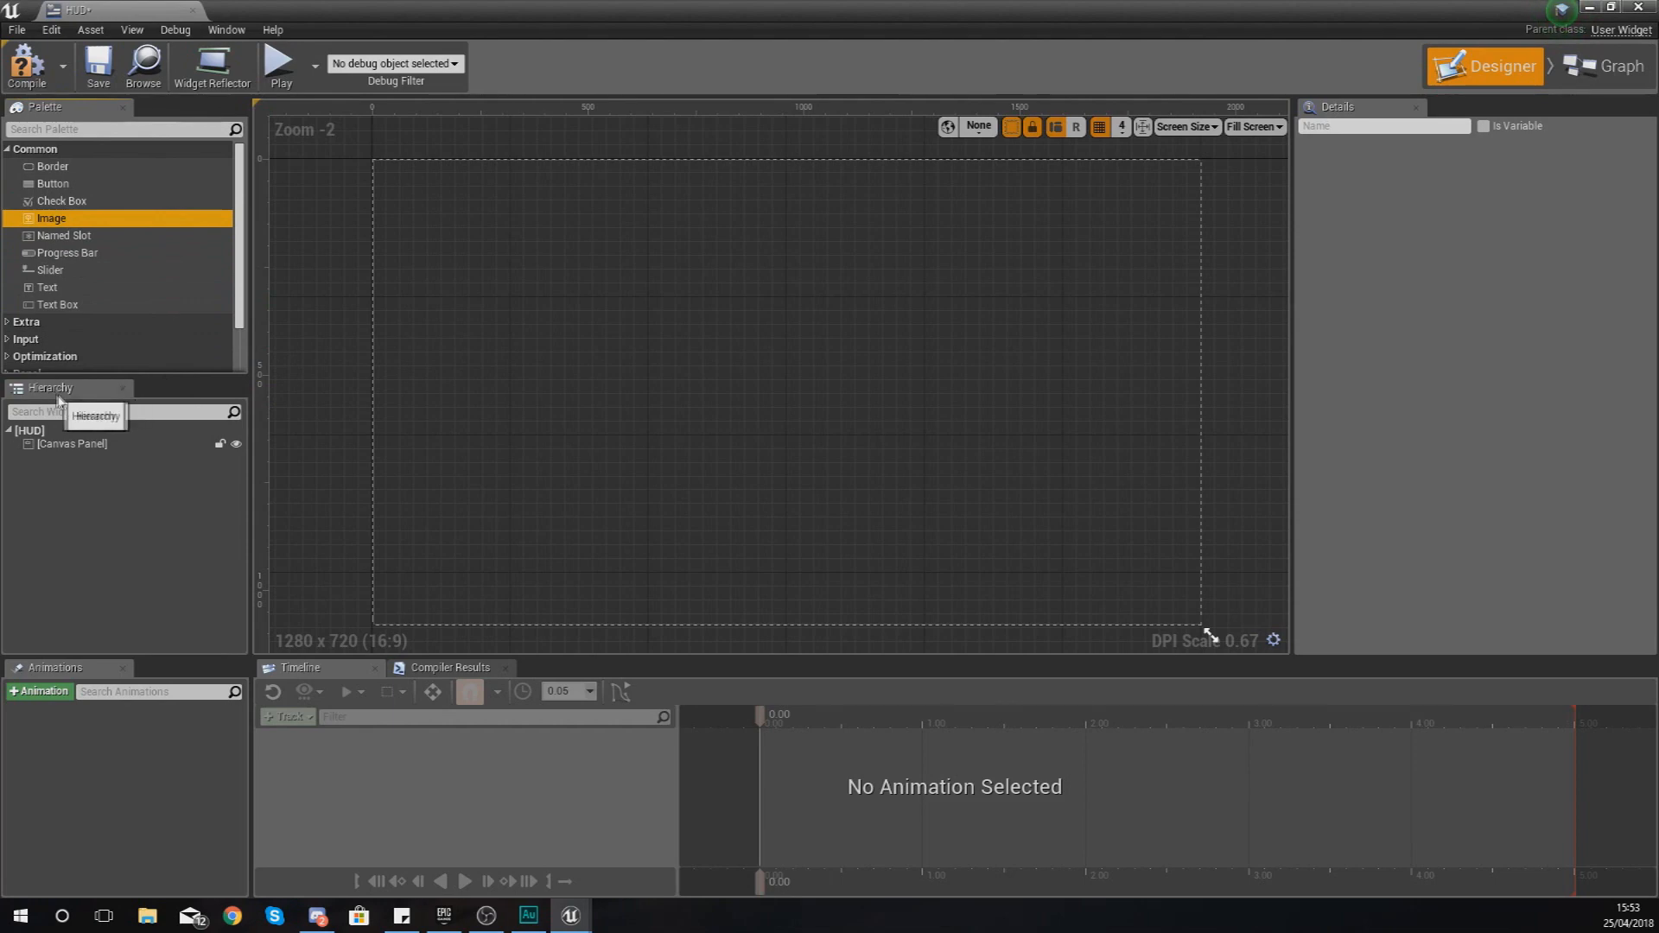
left_click(49, 430)
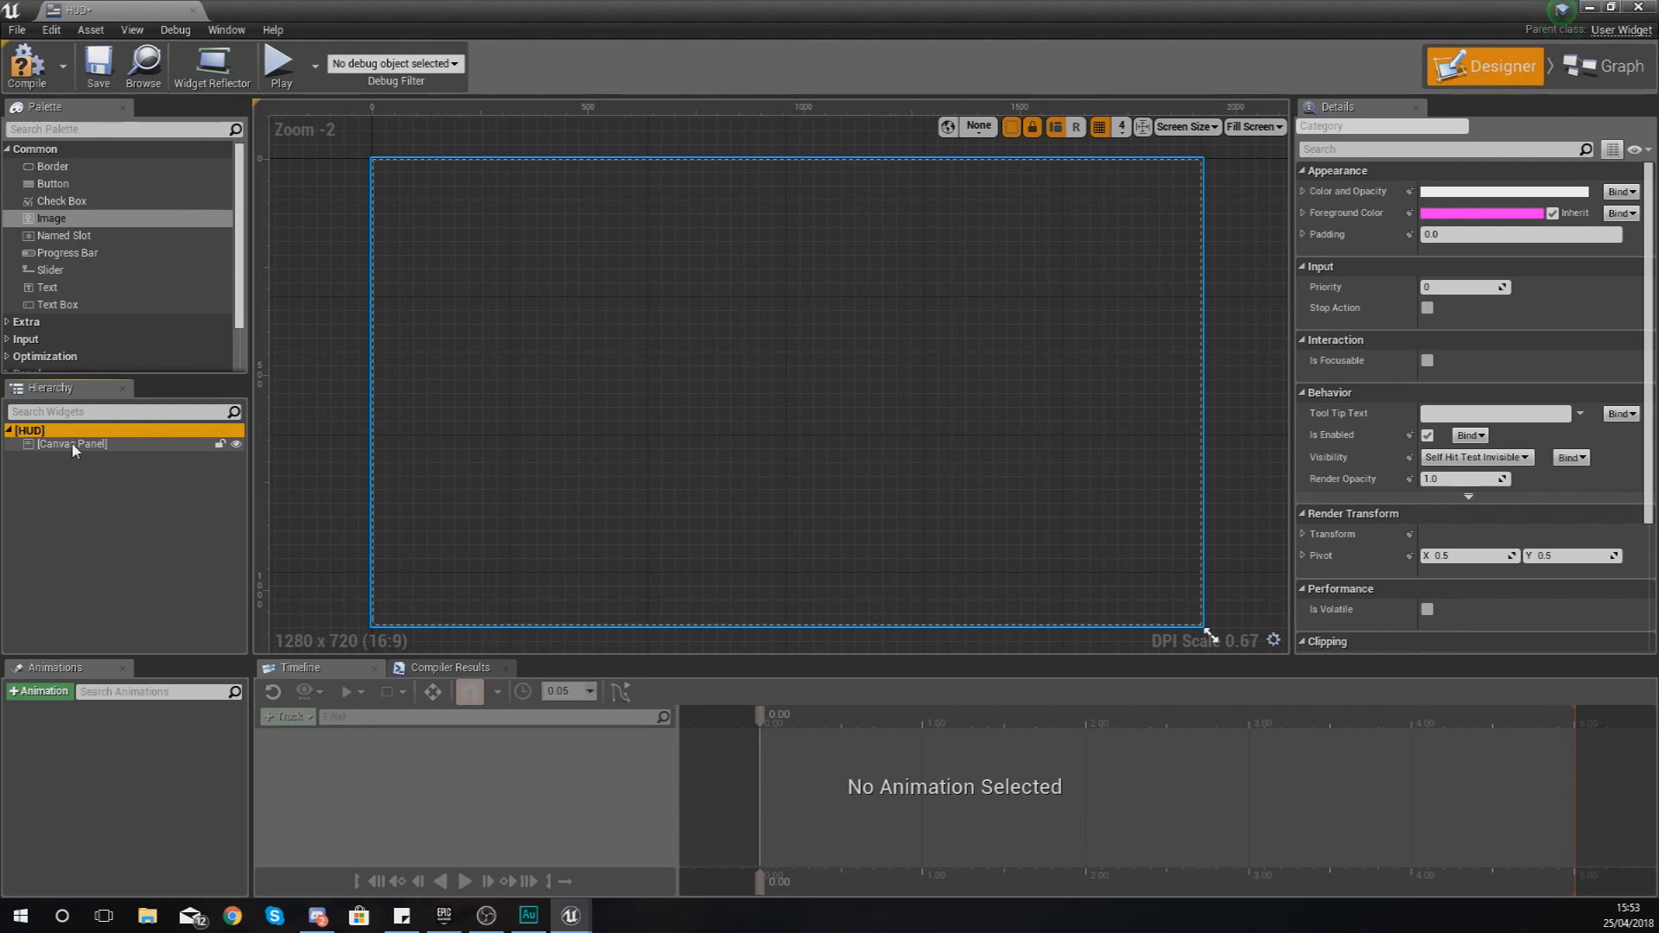
left_click(73, 445)
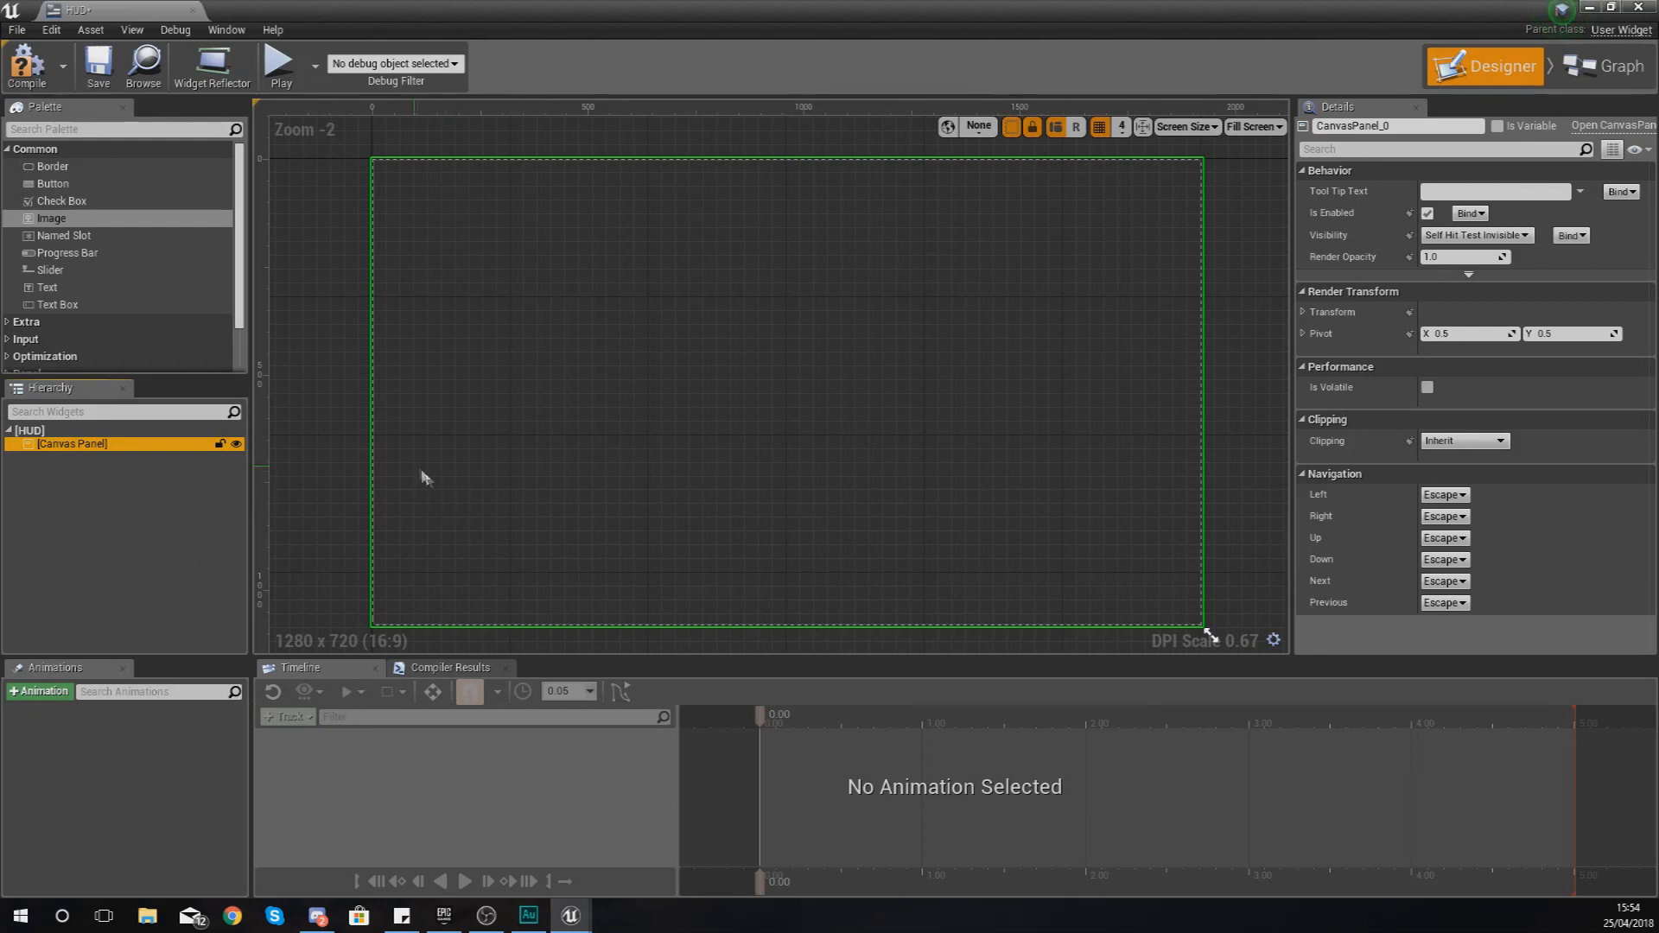
Add a widget animation named hdgh and select it to load its timeline
left_click(54, 667)
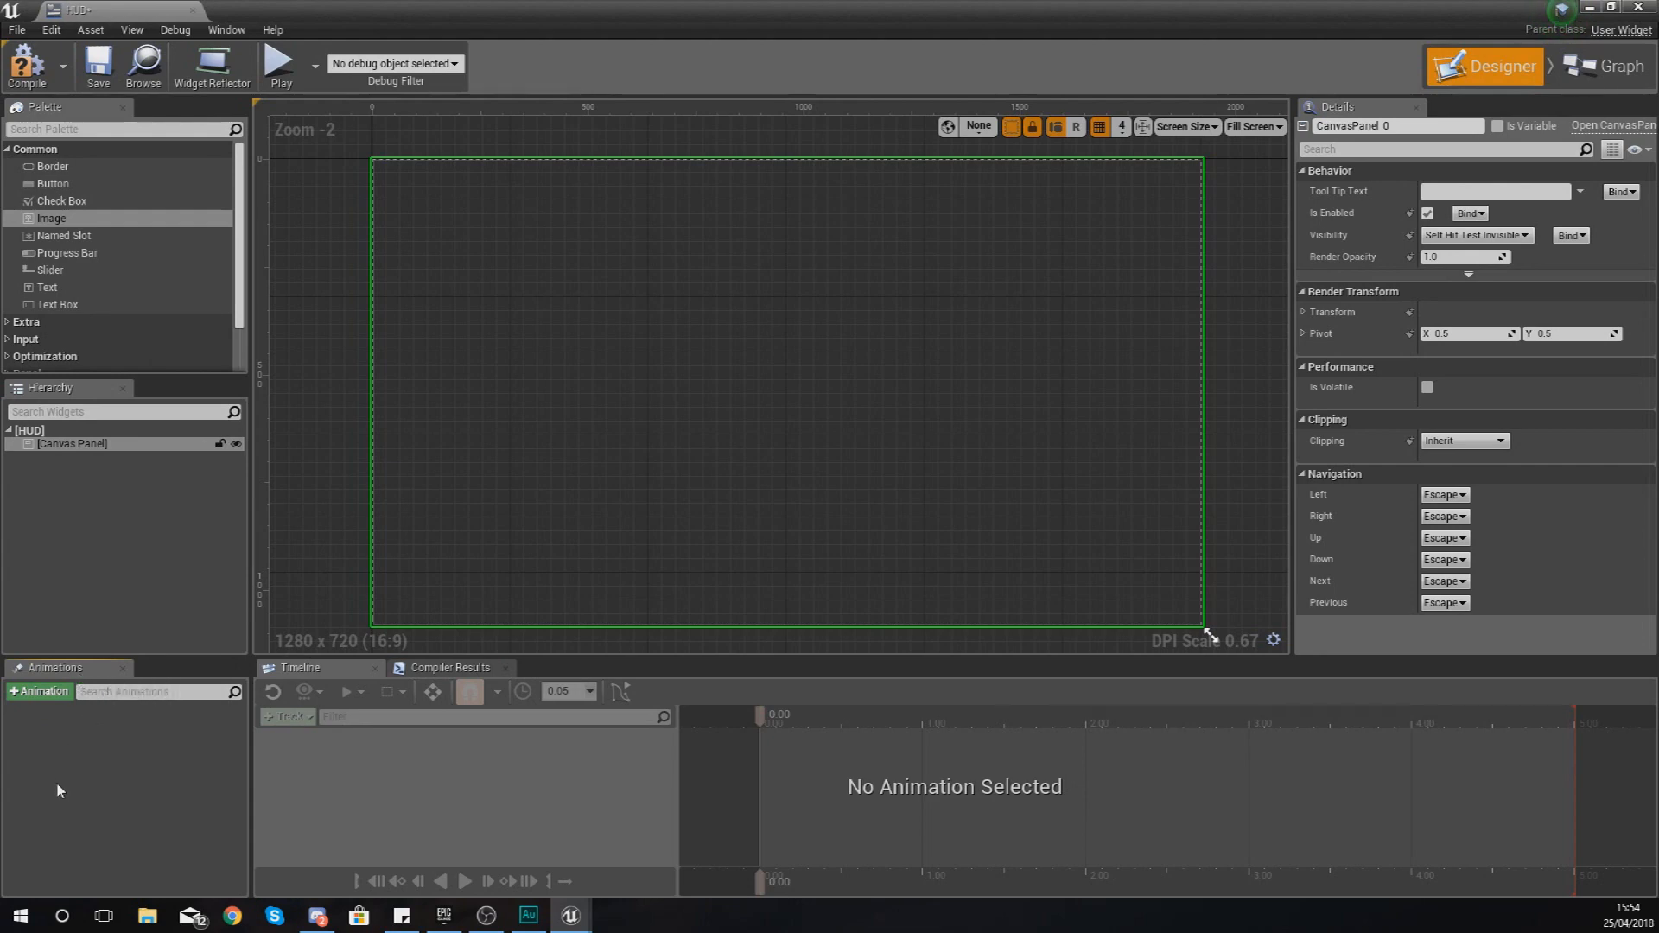
left_click(40, 691)
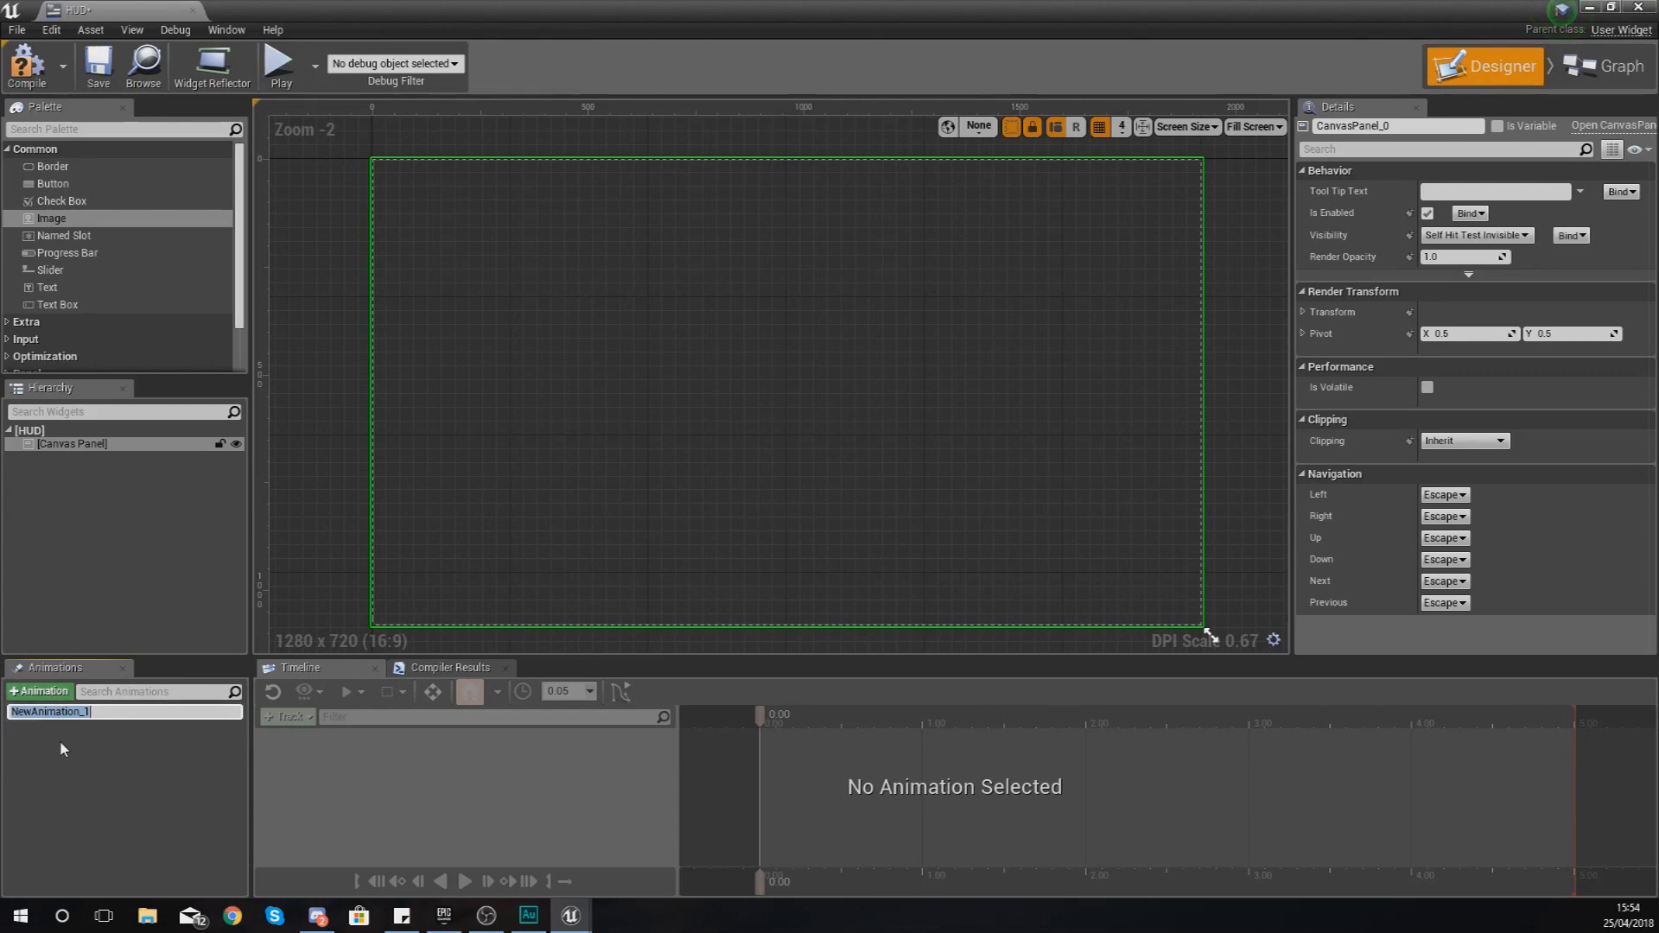
type("hdgh")
key("Return")
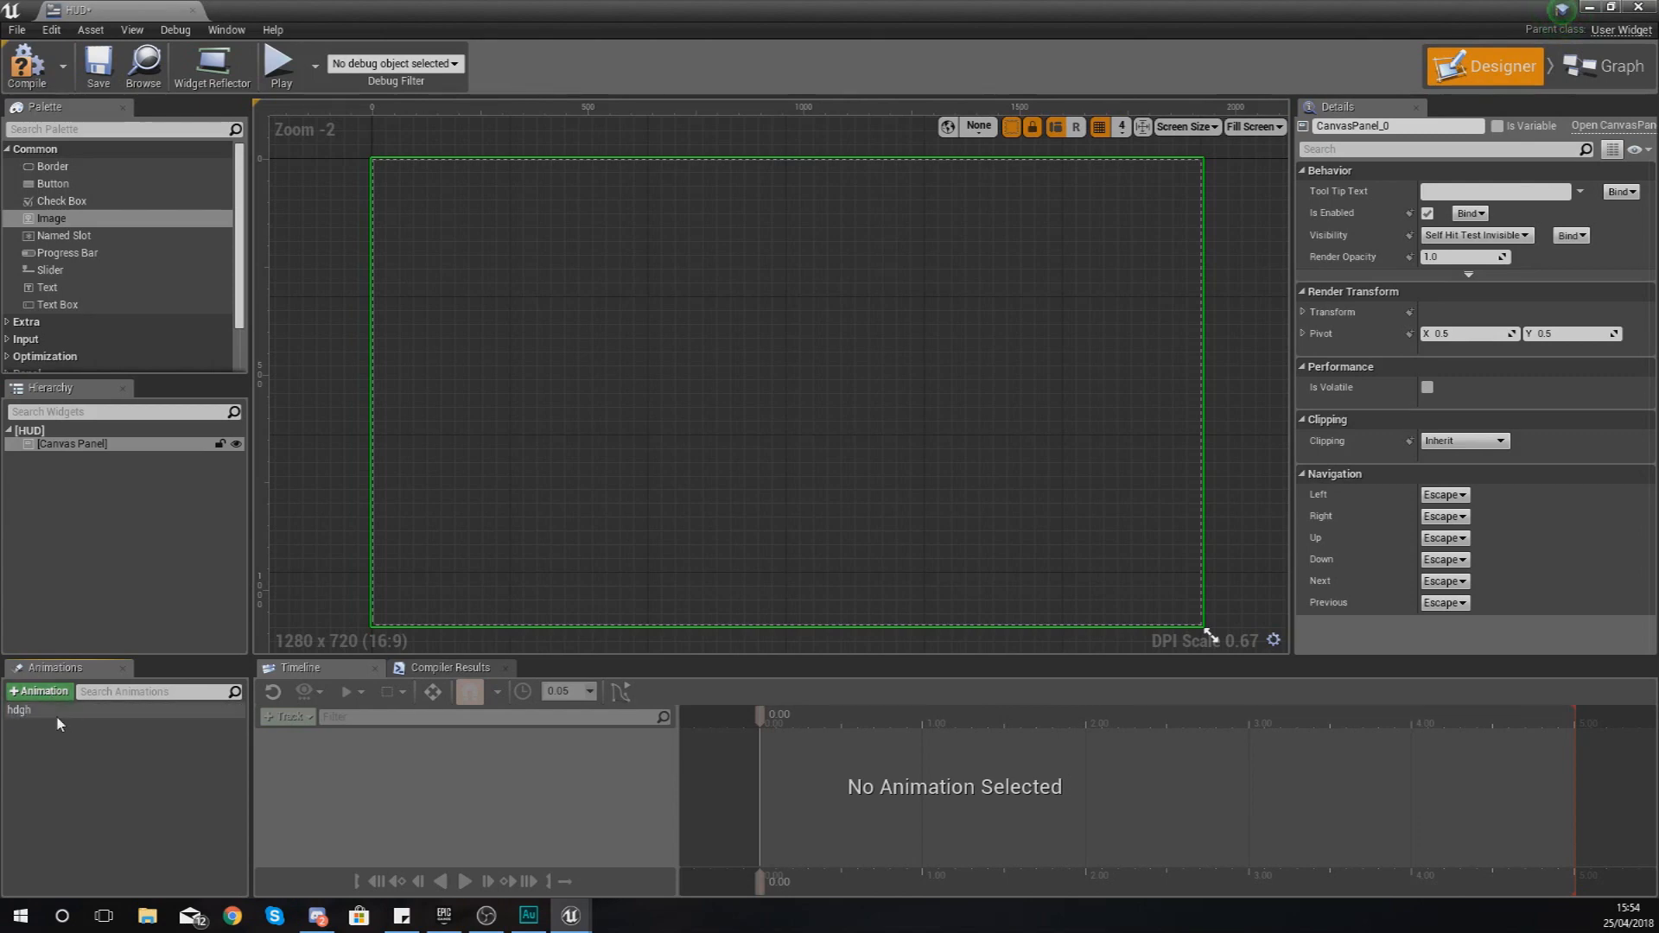
left_click(64, 714)
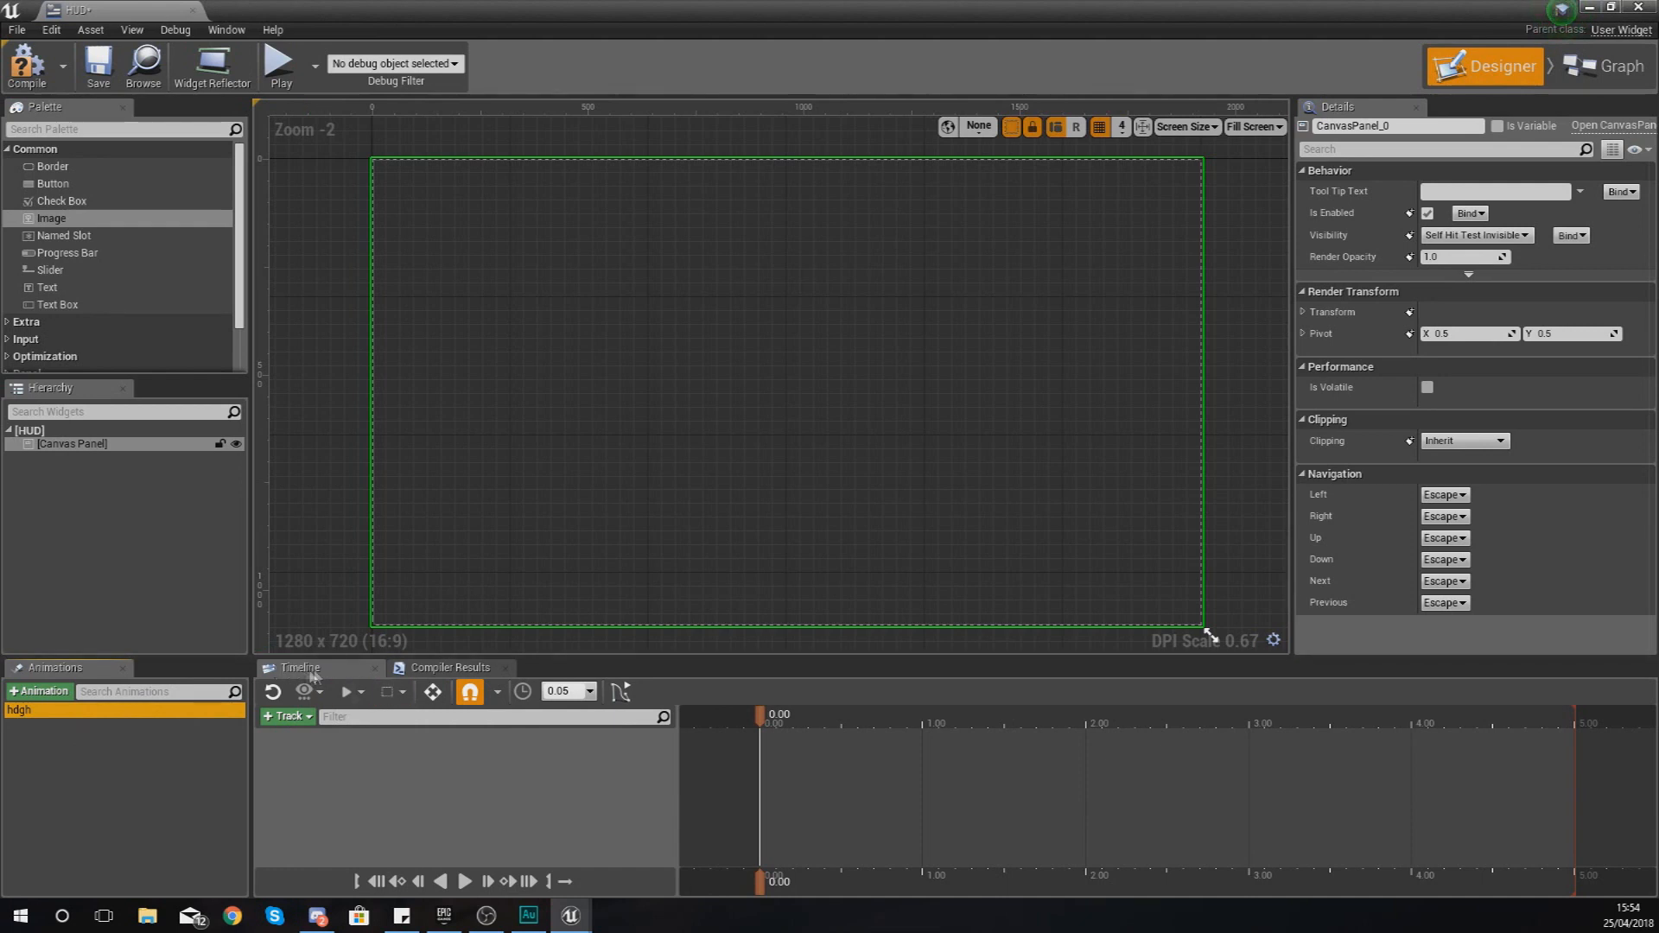
View the track types and named widgets available for the hdgh animation, and cancel the pending autosave
left_click(303, 719)
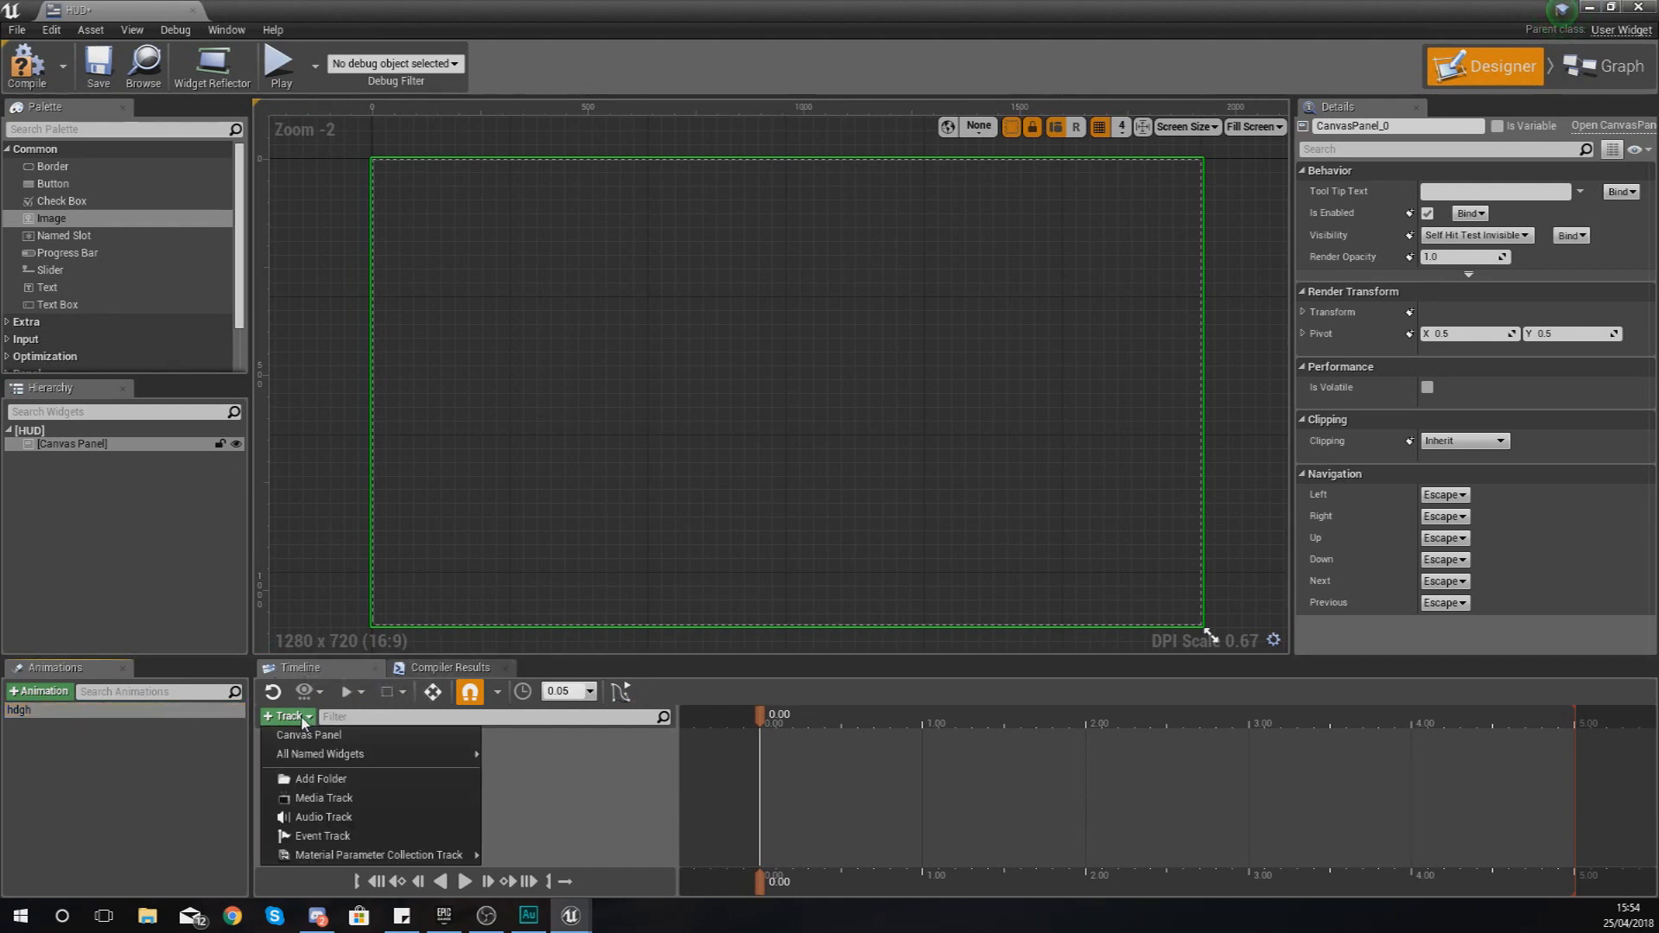
mouse_move(329, 758)
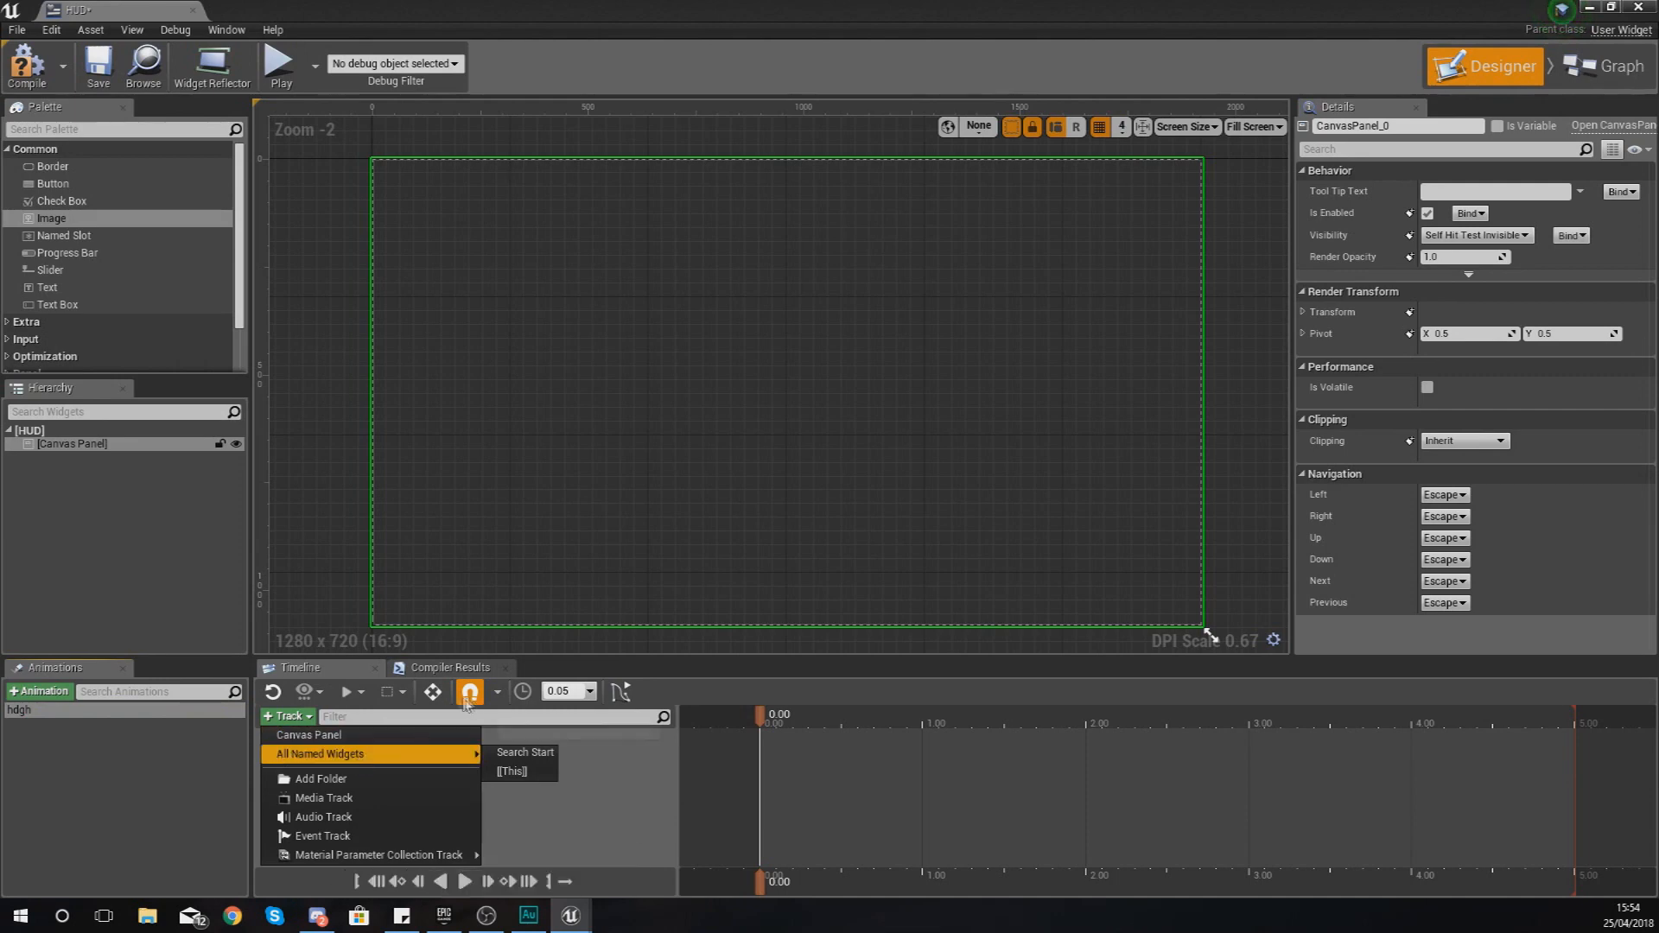
left_click(485, 550)
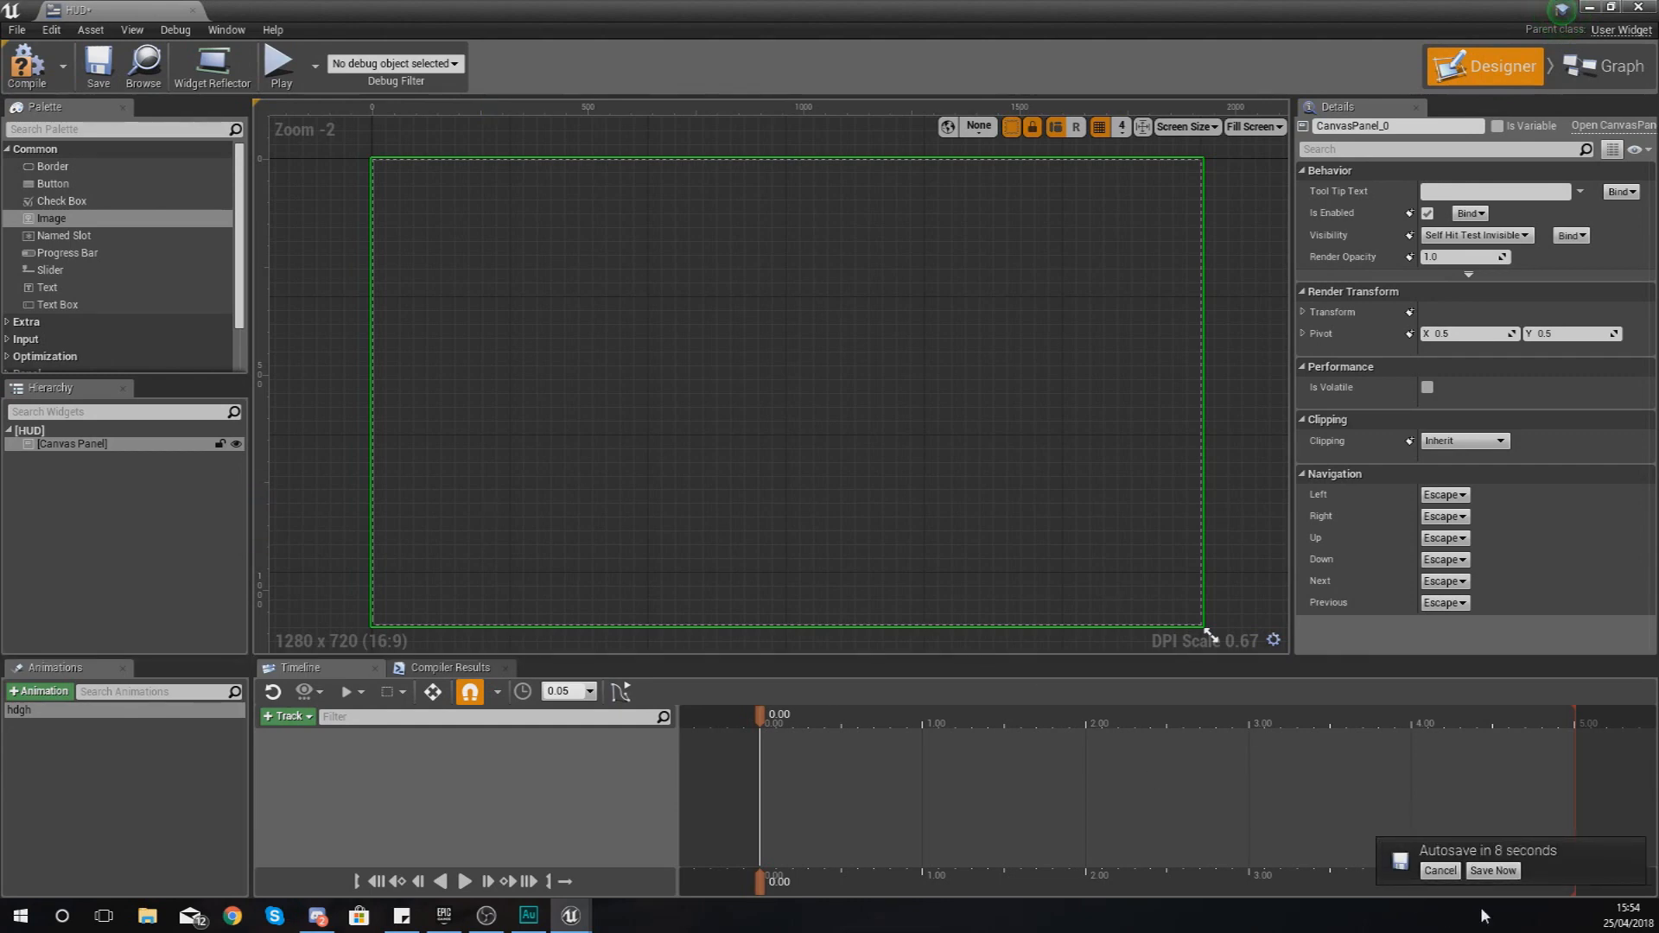
left_click(1439, 871)
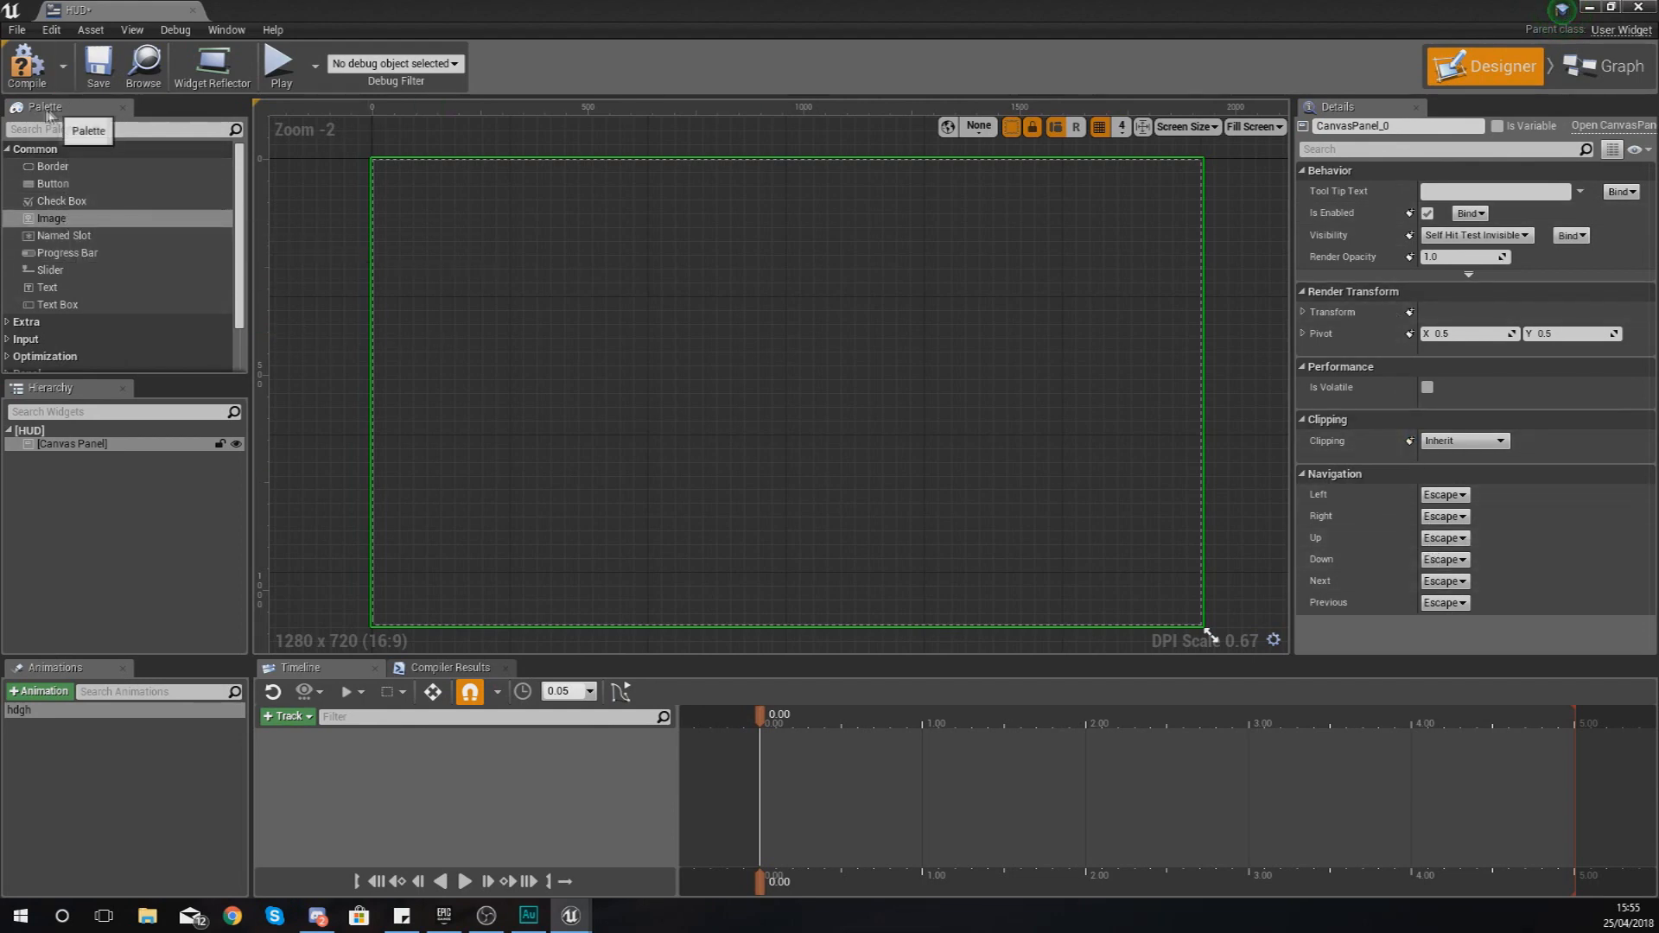
Place a trial Image on the canvas to examine its Brush and other detail settings, and delete it
left_click_drag(54, 221, 812, 319)
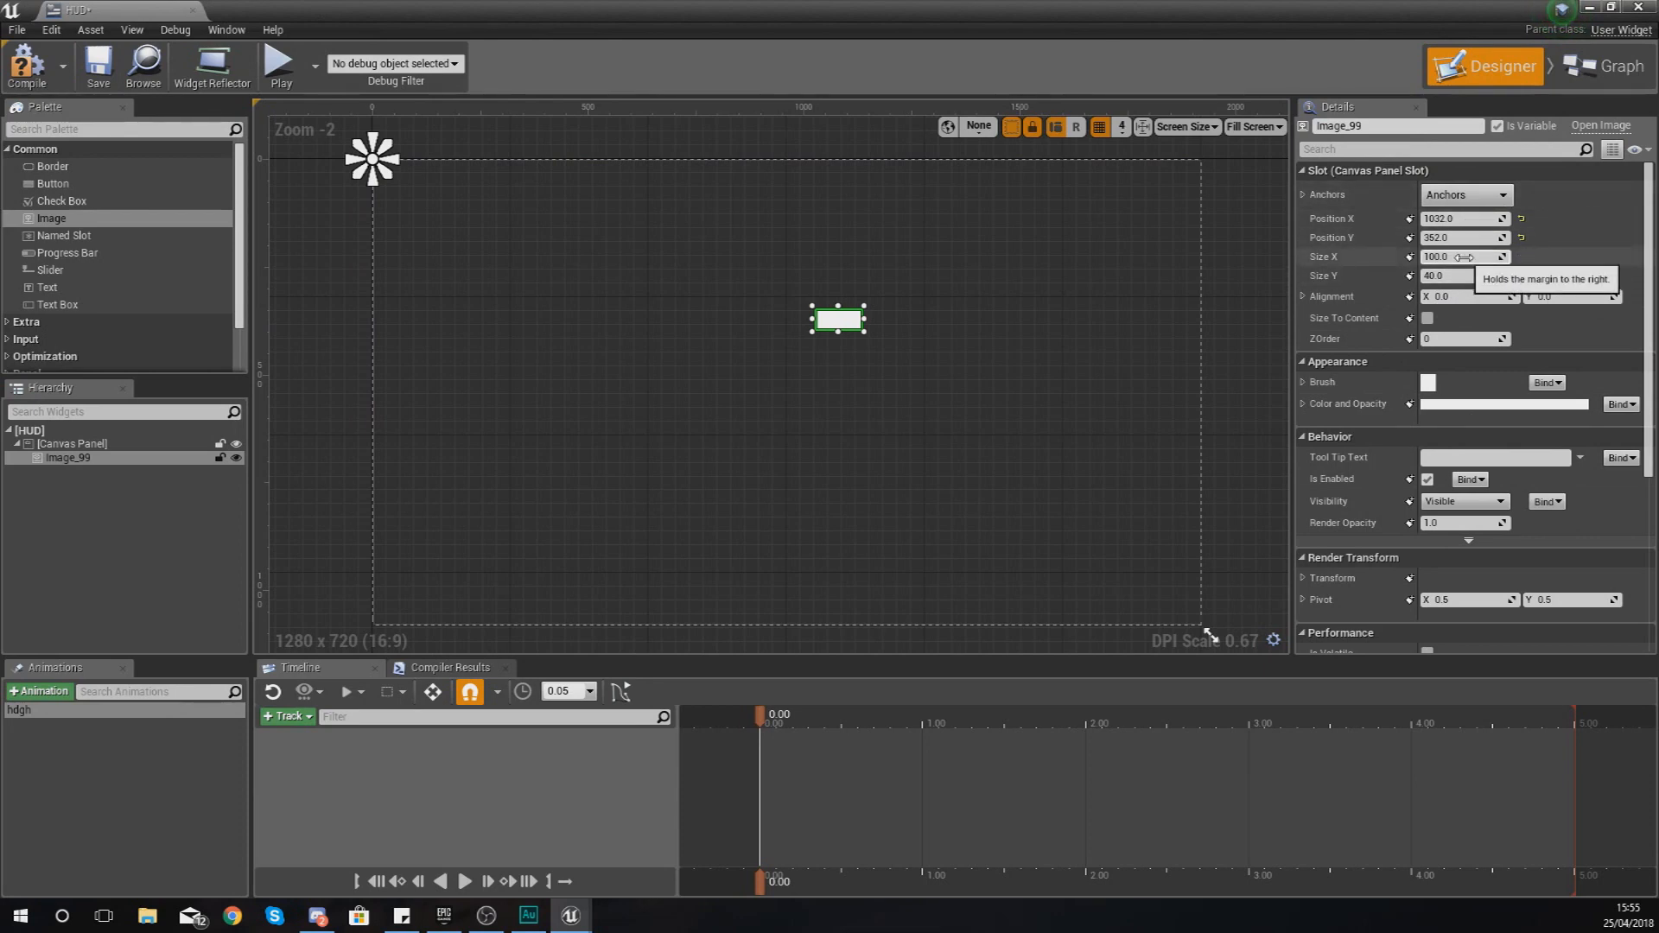
left_click(1303, 382)
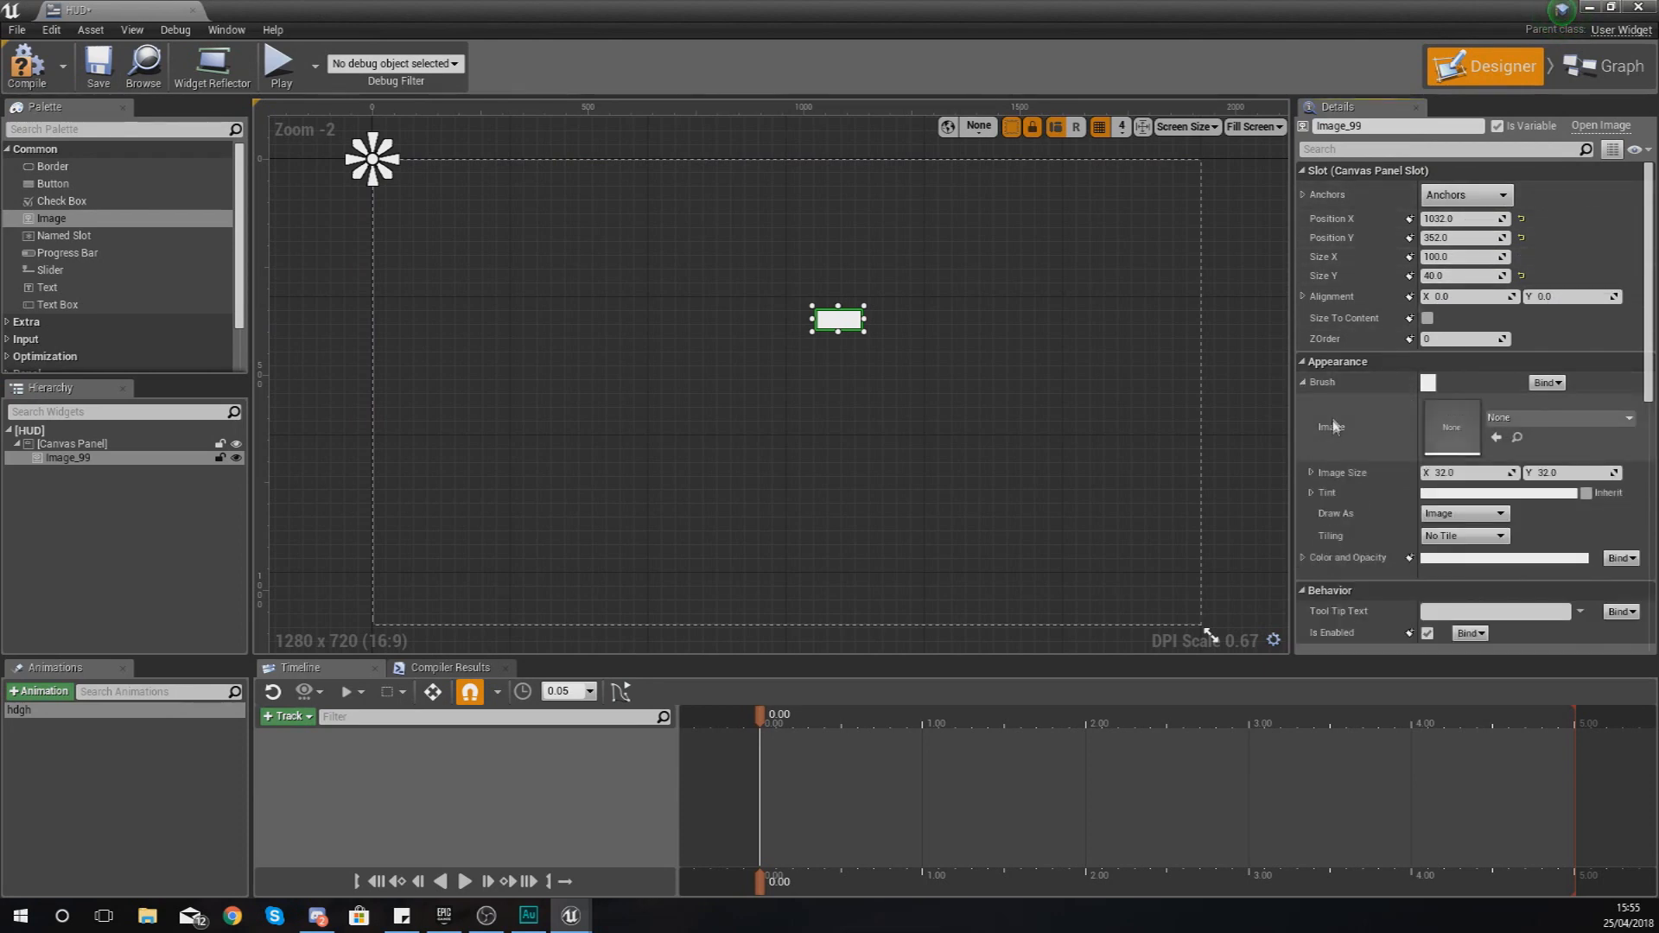
scroll(1331, 415, "down", 5)
scroll(1336, 439, "up", 2)
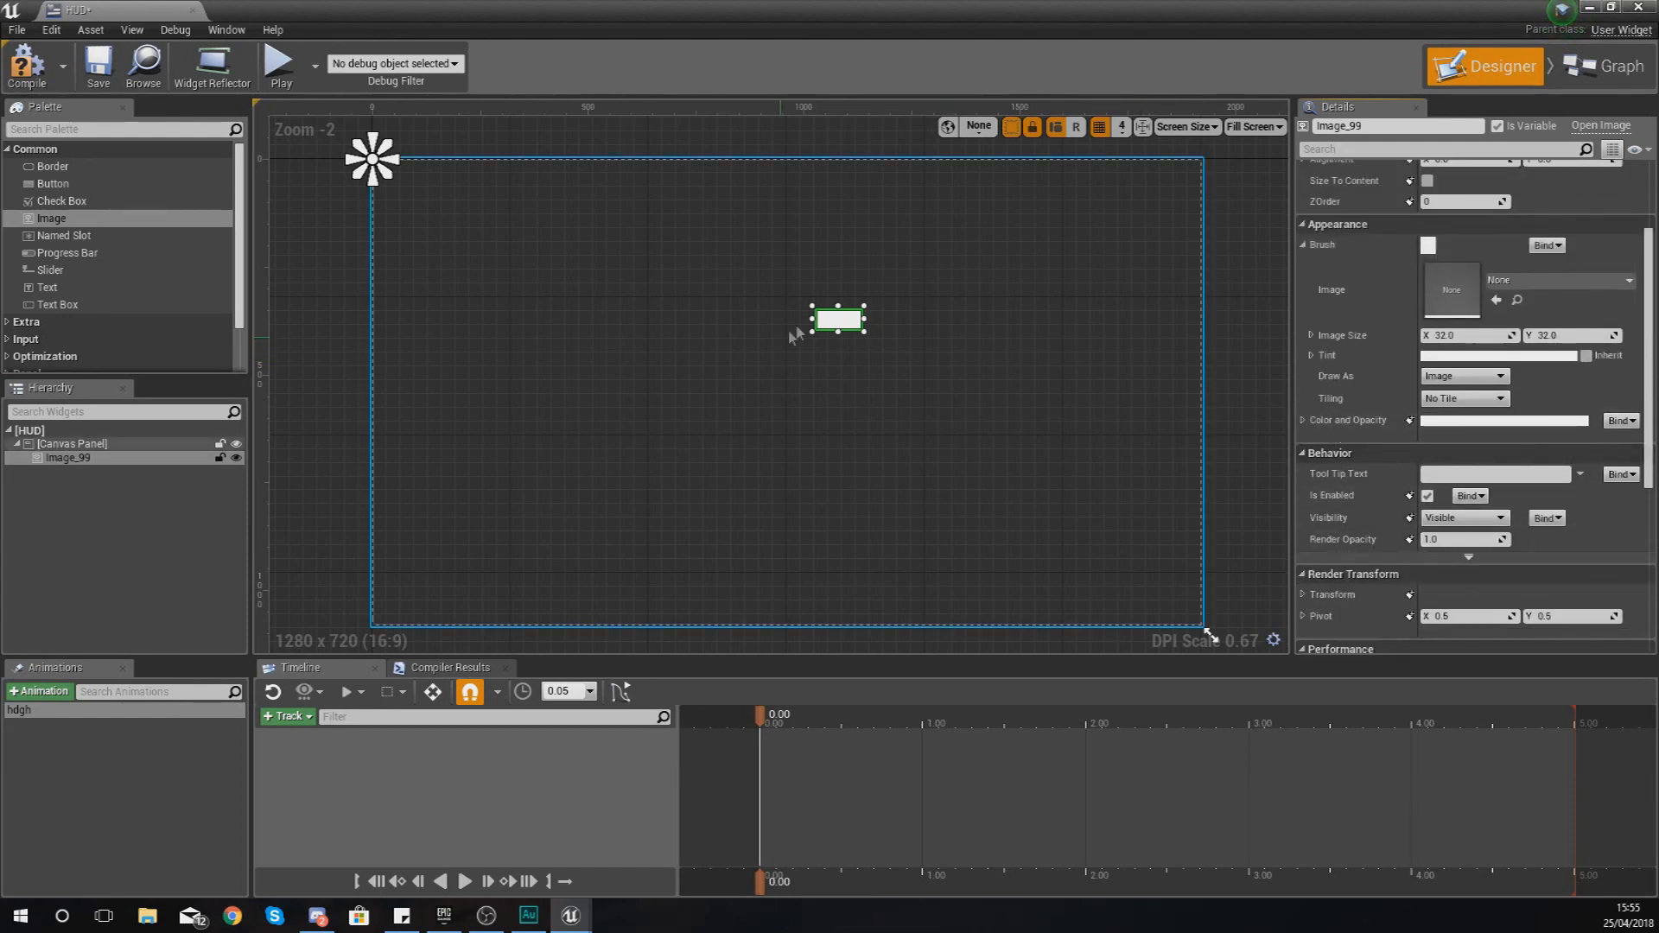
left_click(833, 319)
key("Delete")
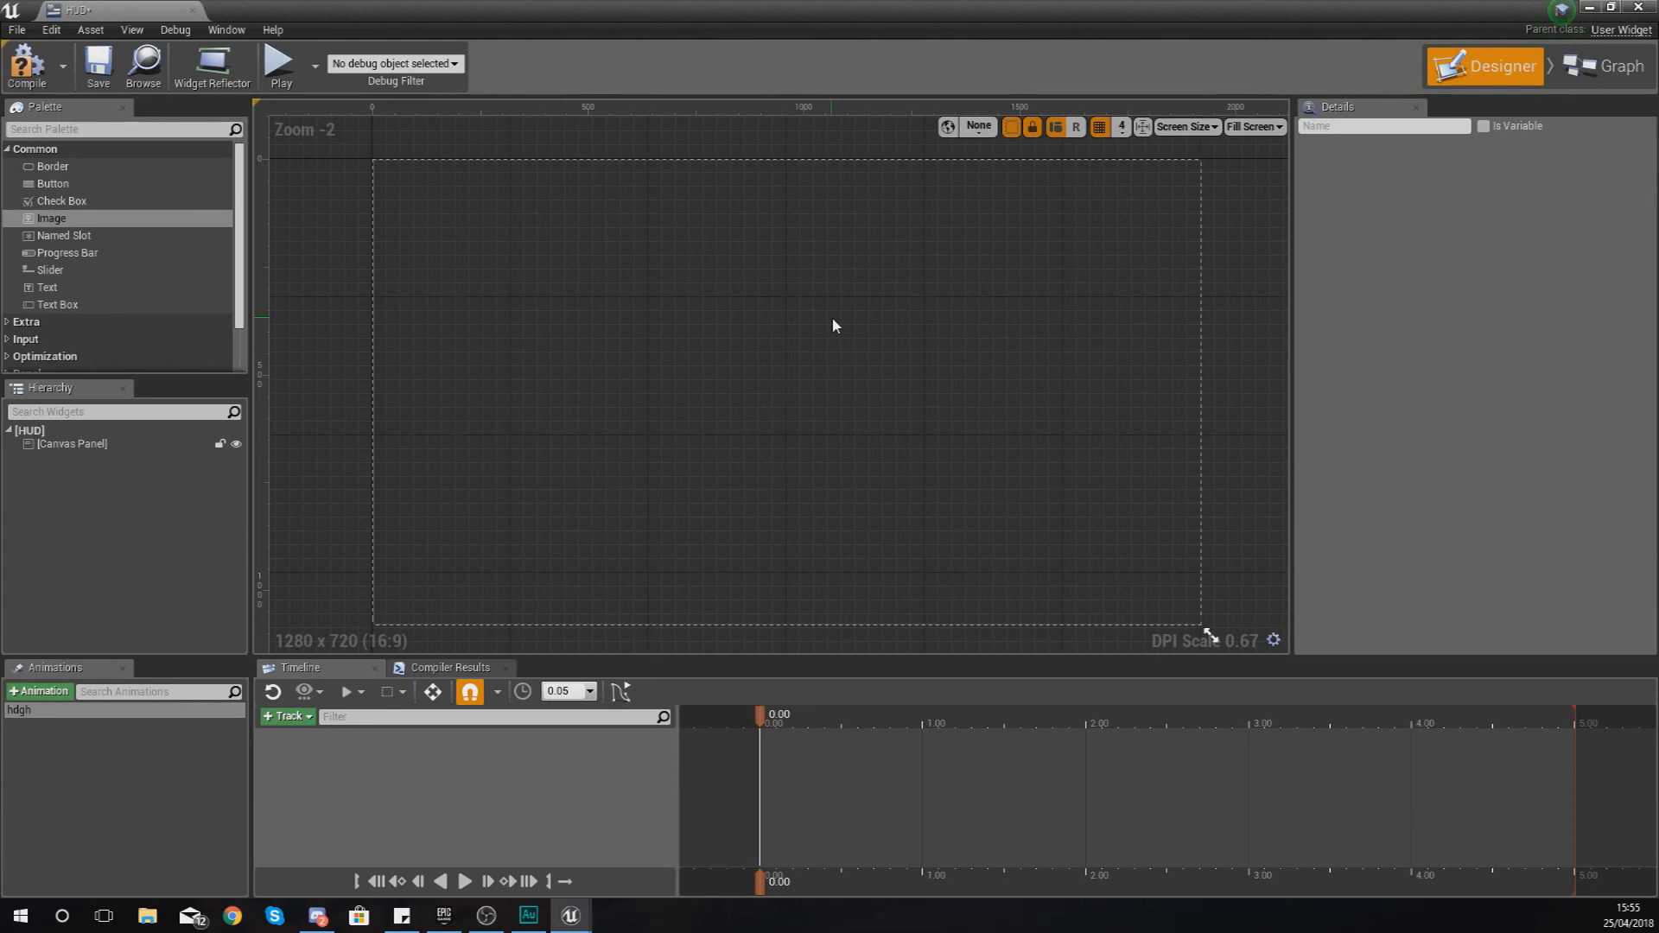
View the HUD widget's event graph and return to the designer view
left_click(833, 318)
right_click_drag(778, 337, 768, 324)
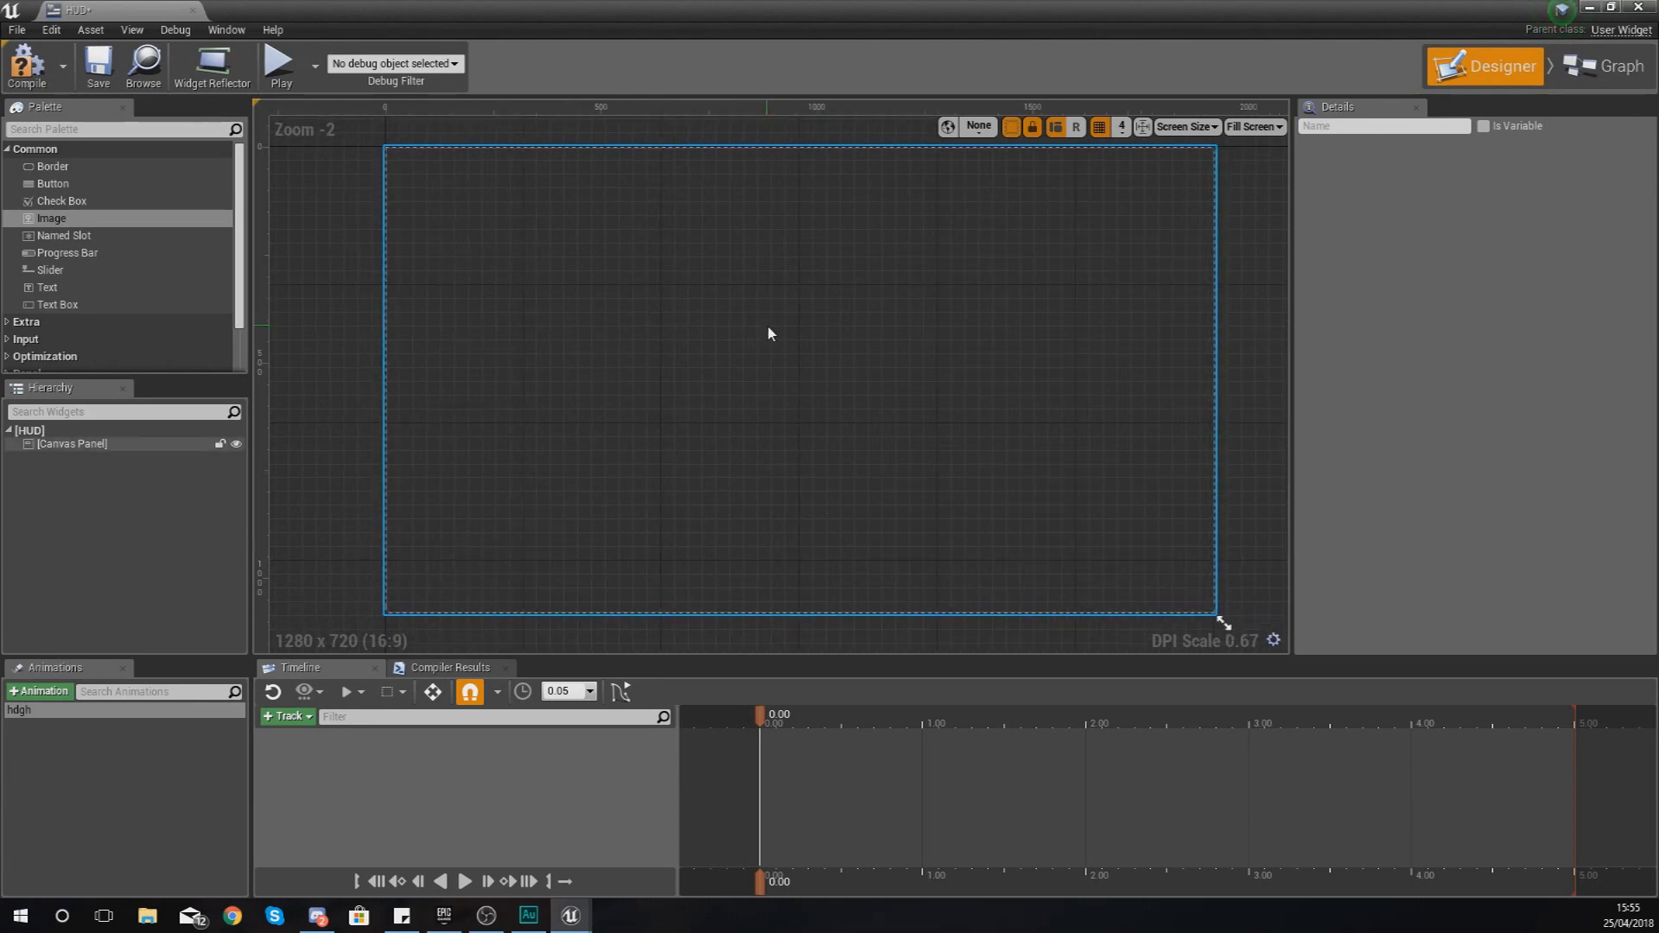
left_click(1221, 256)
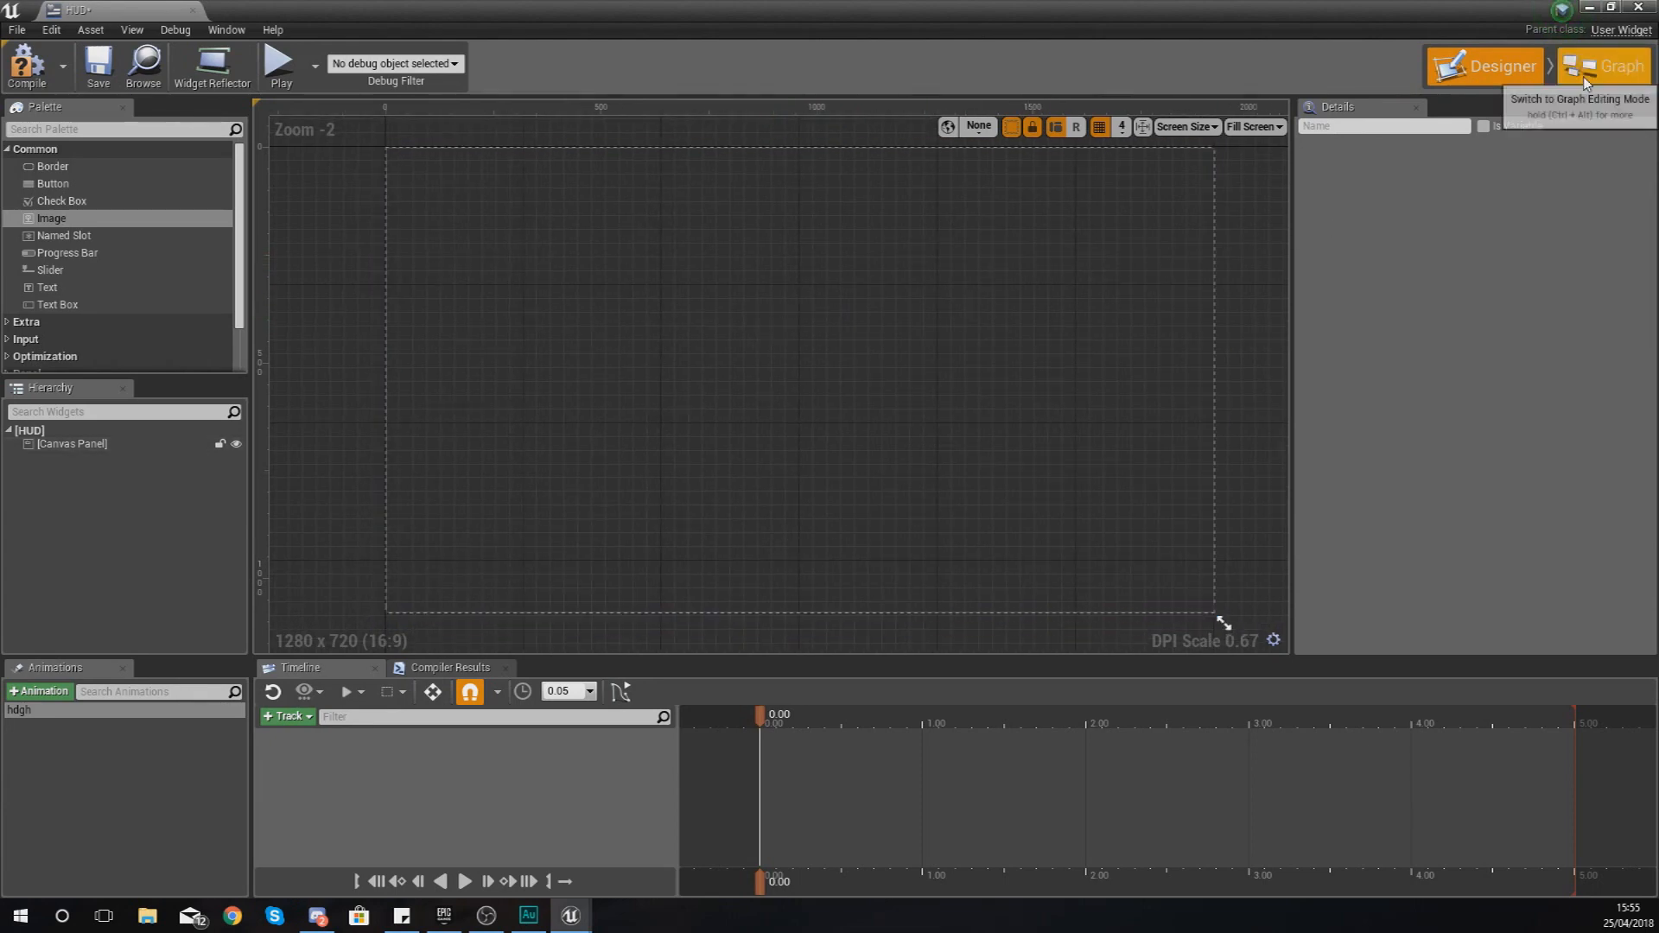
left_click(1603, 67)
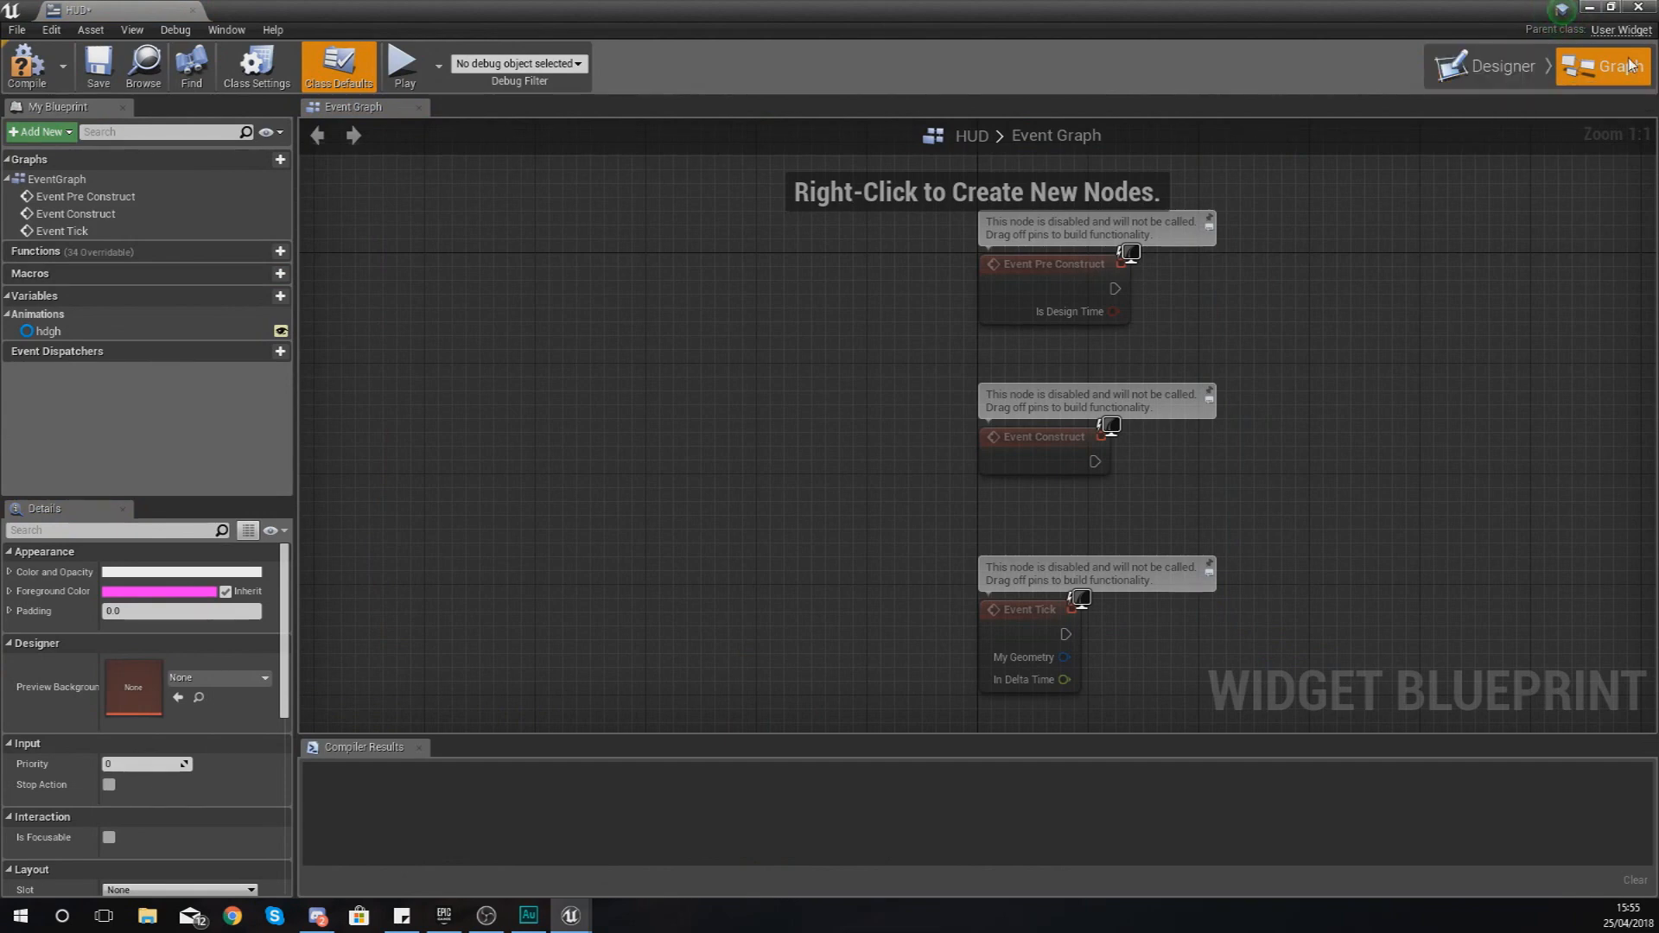
left_click(1528, 72)
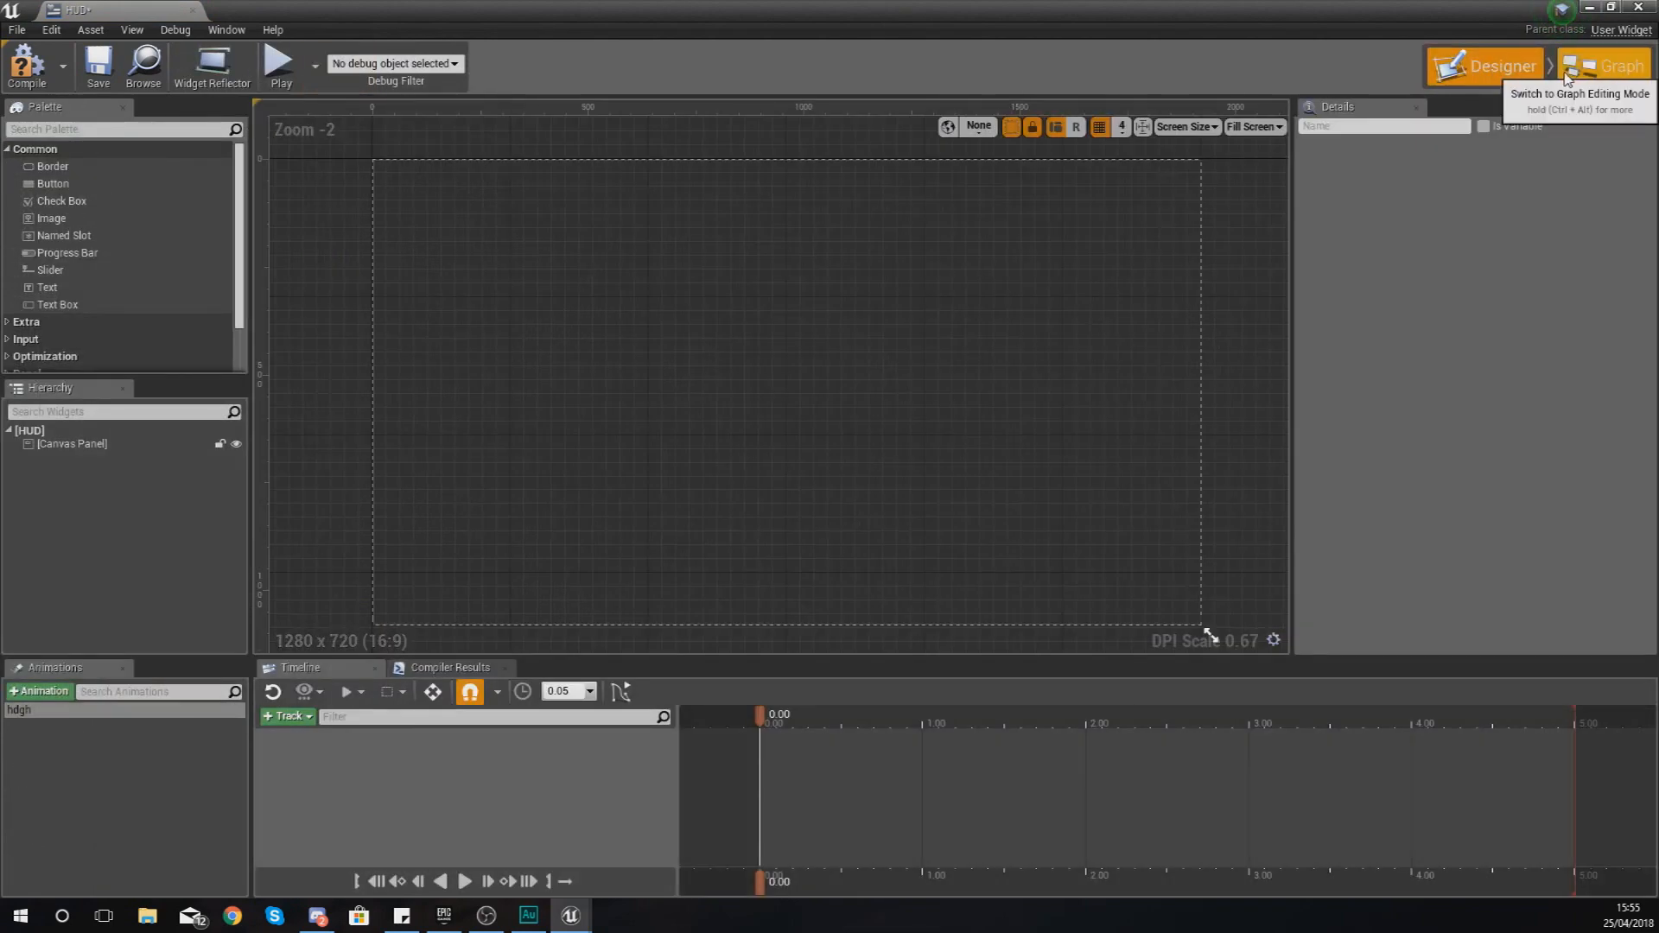
Compare the HUD widget's designer layout with its event graph, examining the Pre Construct, Construct and Tick event nodes, and finish in the designer
left_click(1604, 76)
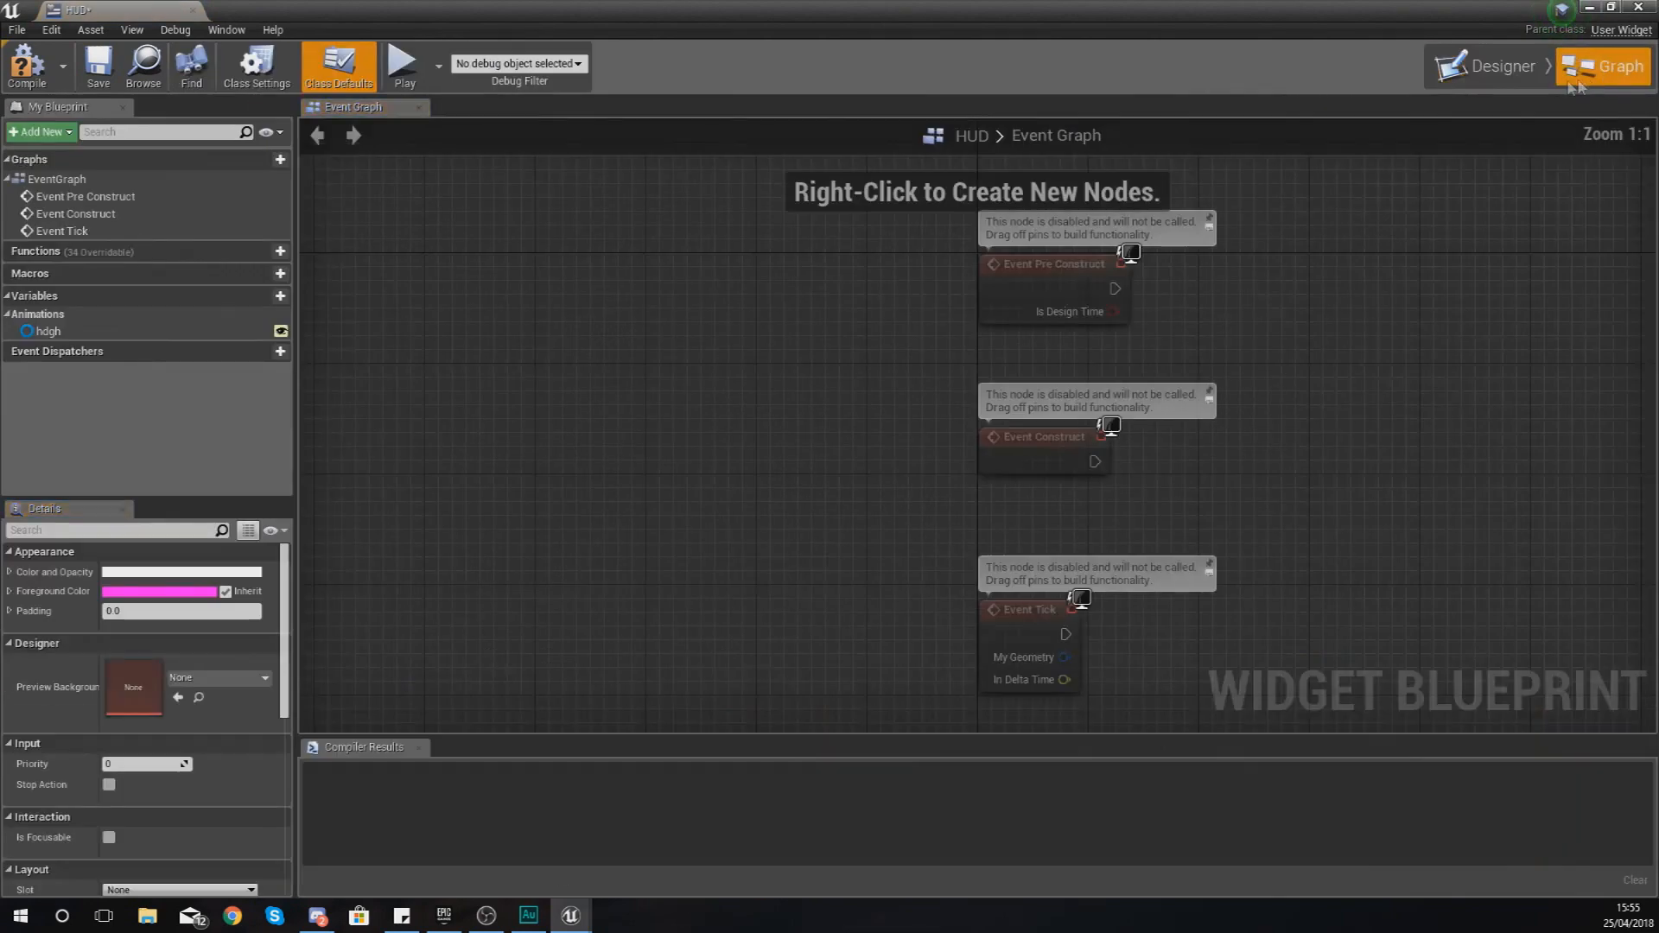
left_click(1508, 69)
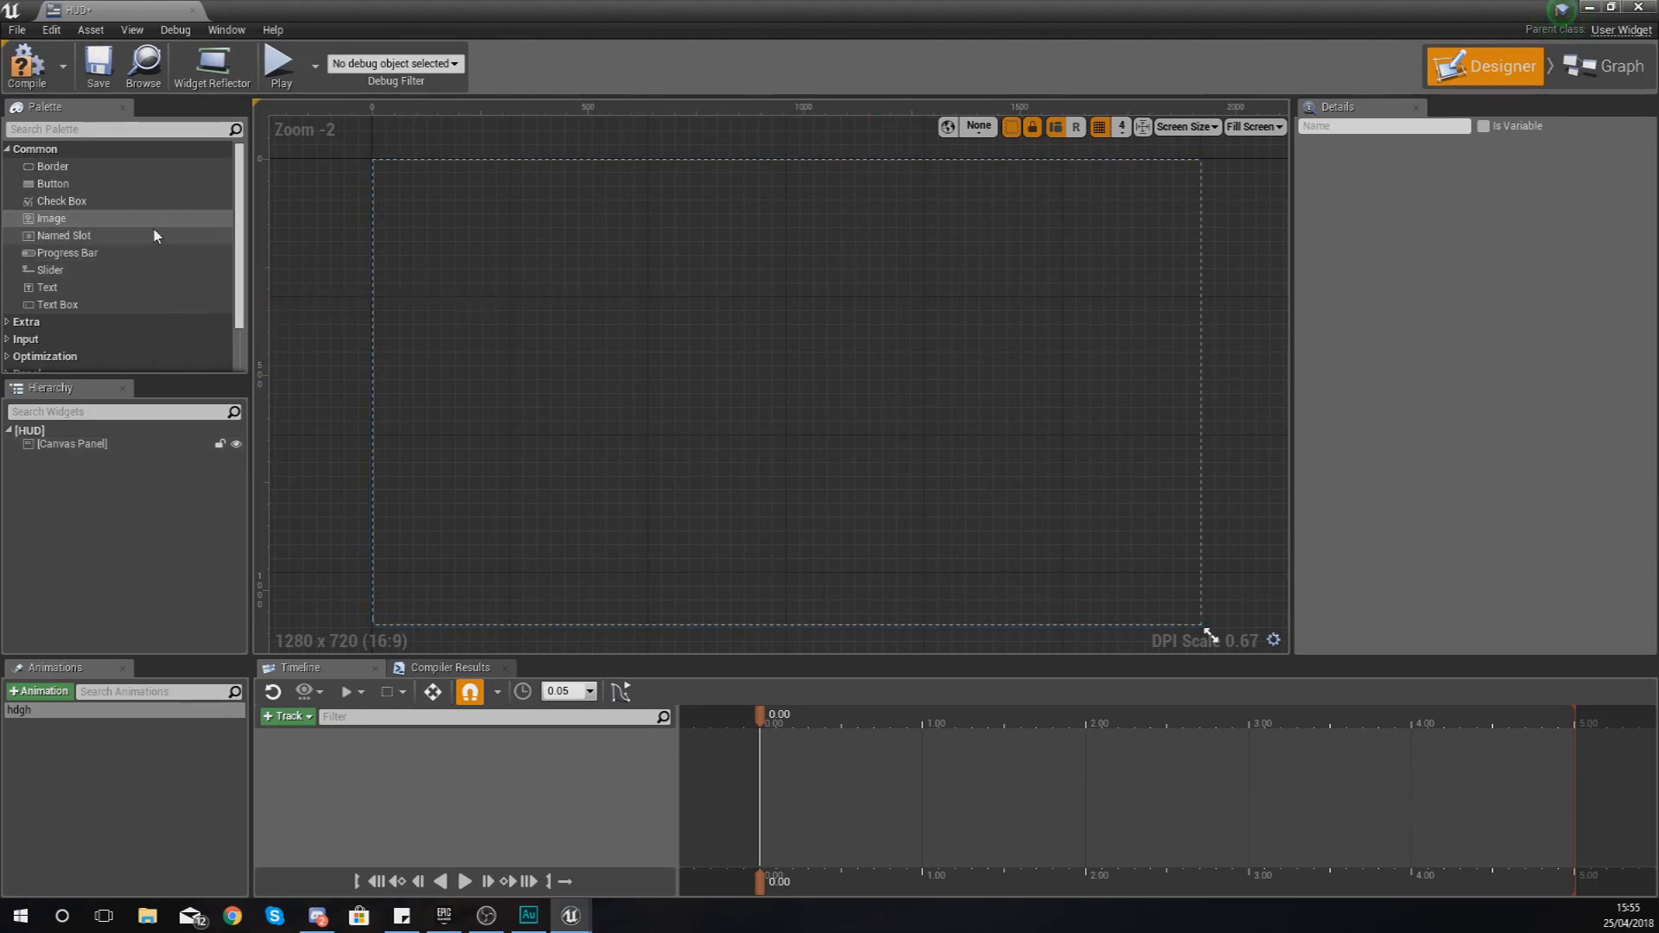
left_click(1561, 80)
right_click_drag(1288, 423, 905, 416)
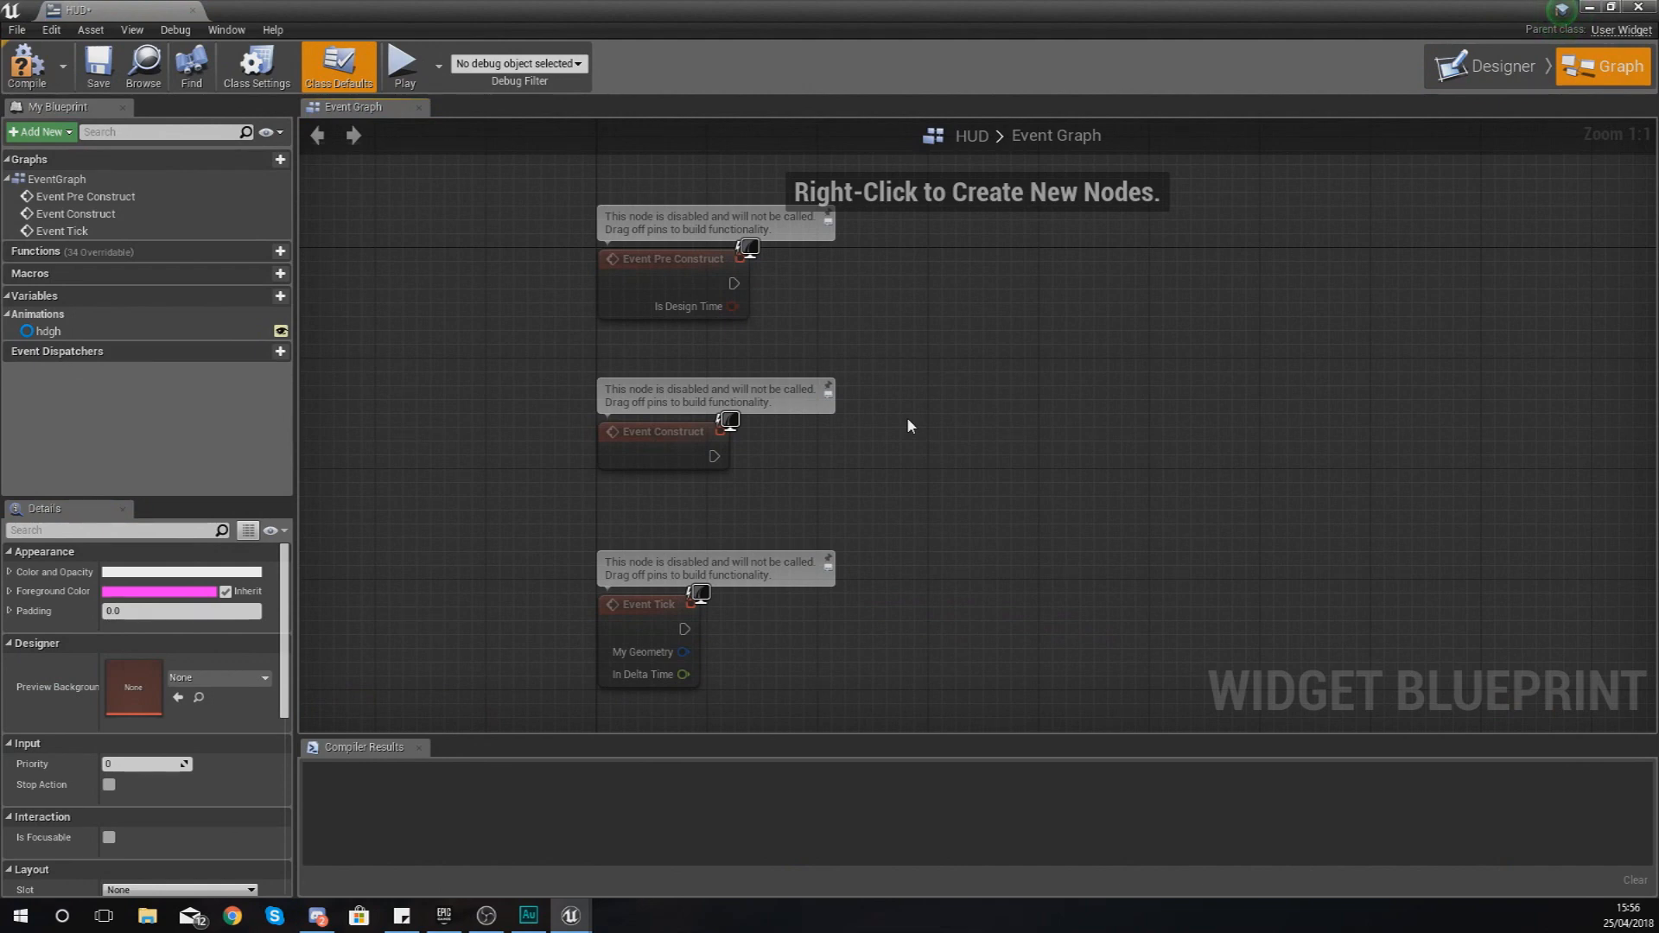
left_click(1483, 67)
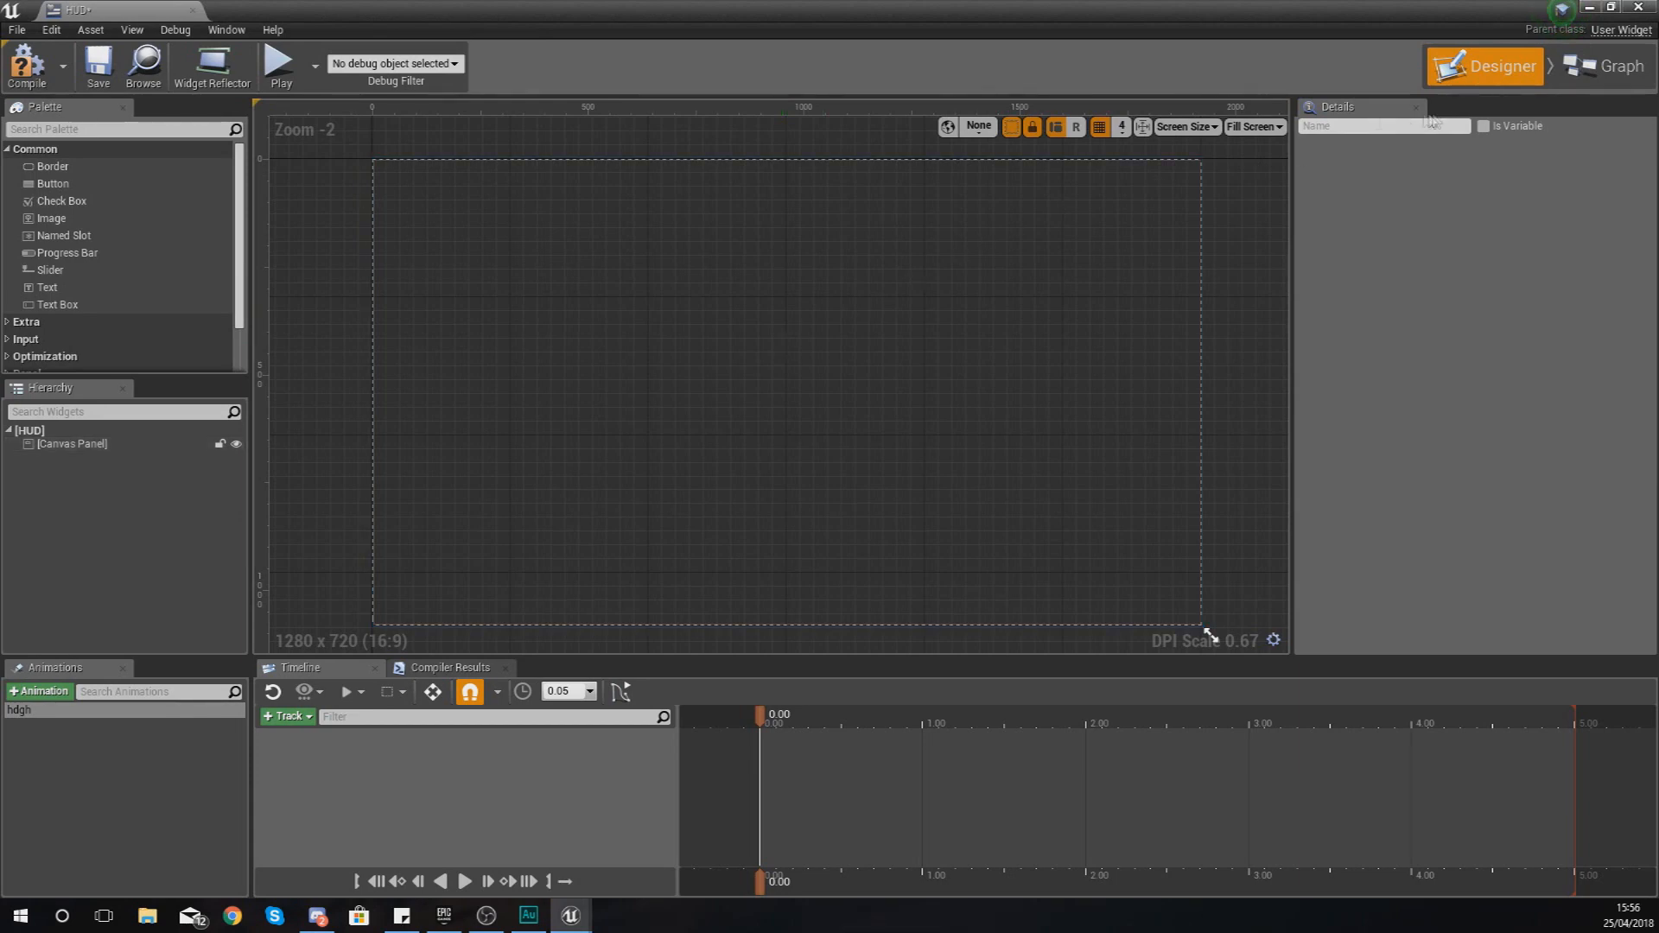
left_click(1586, 62)
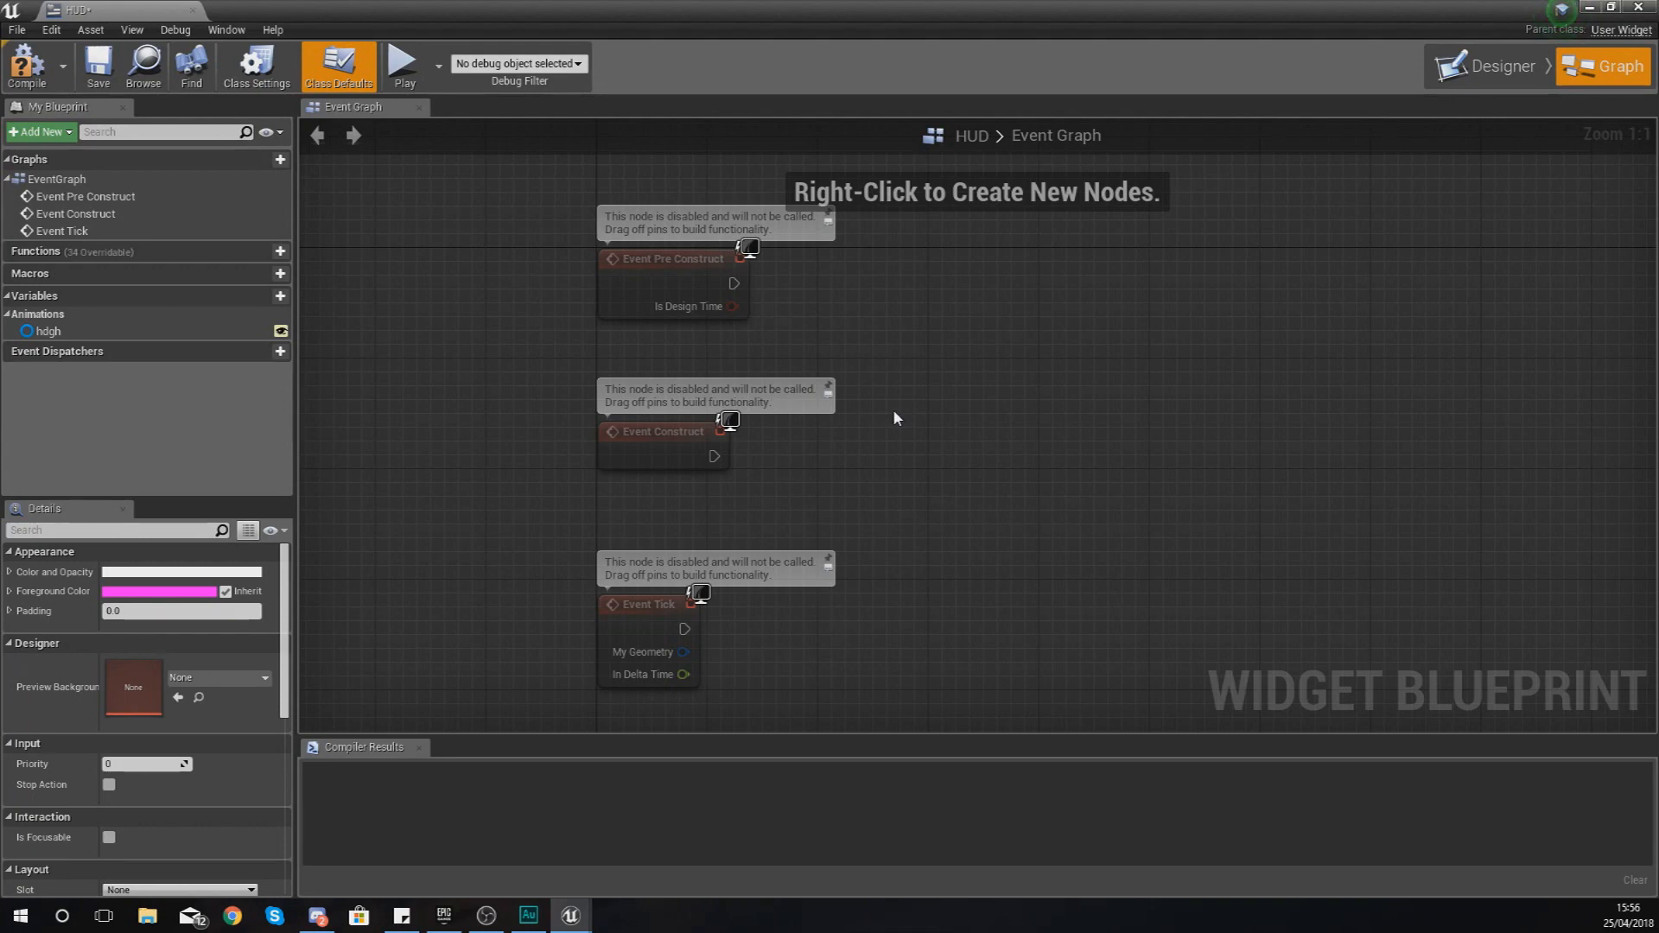
left_click(1466, 84)
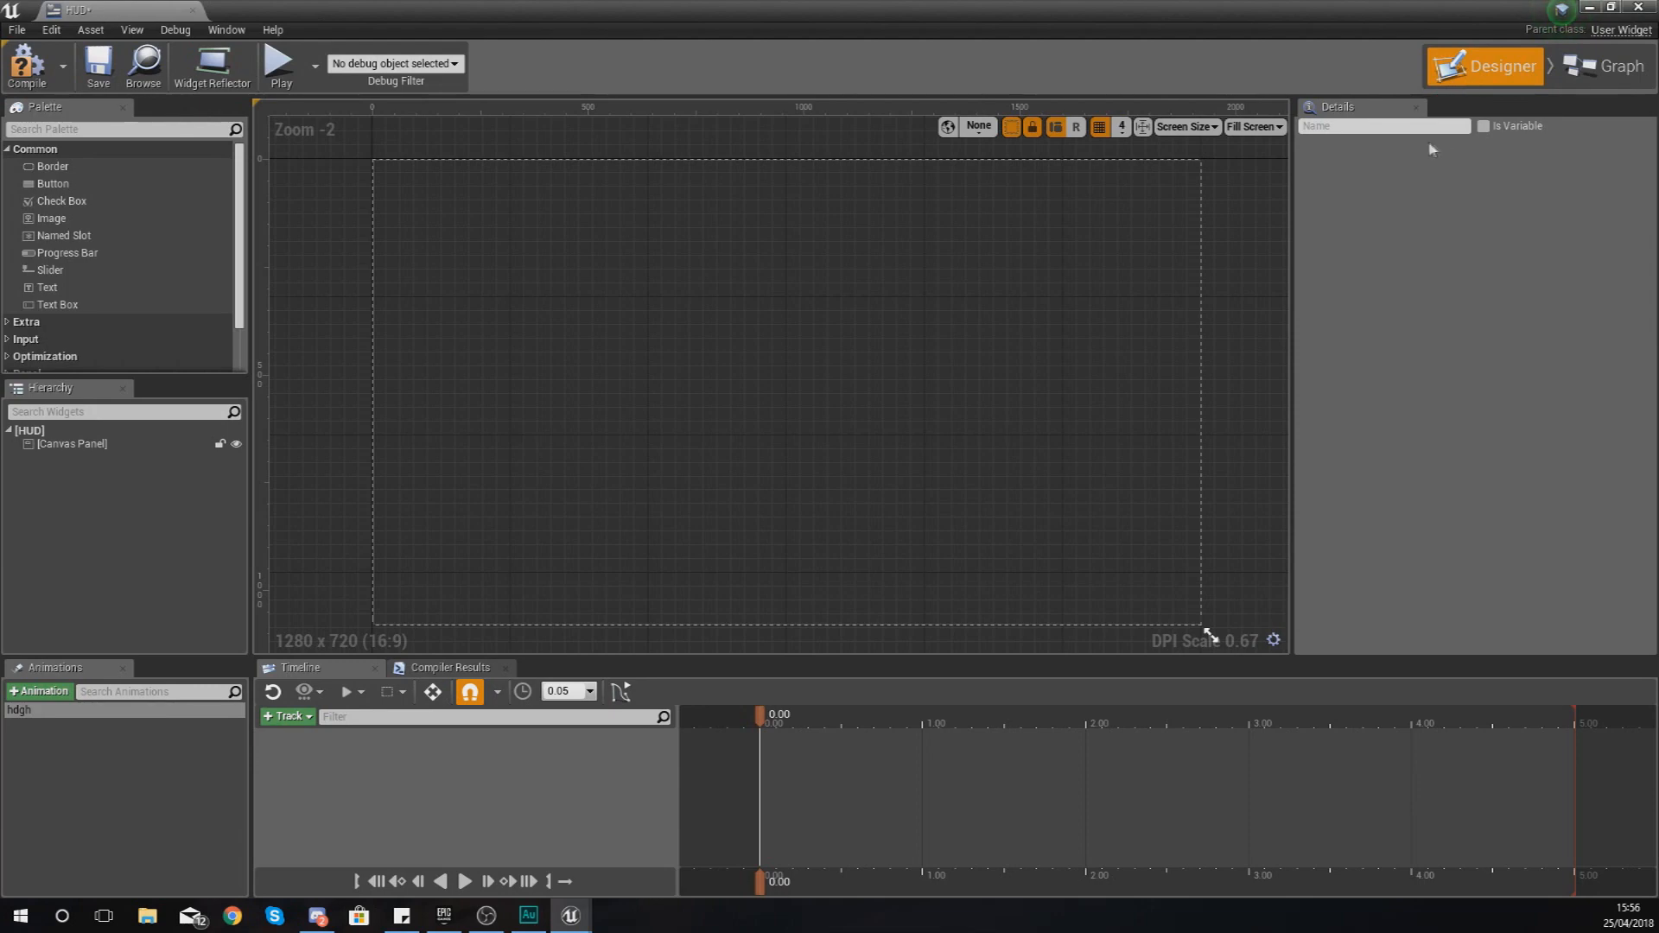
left_click(1586, 88)
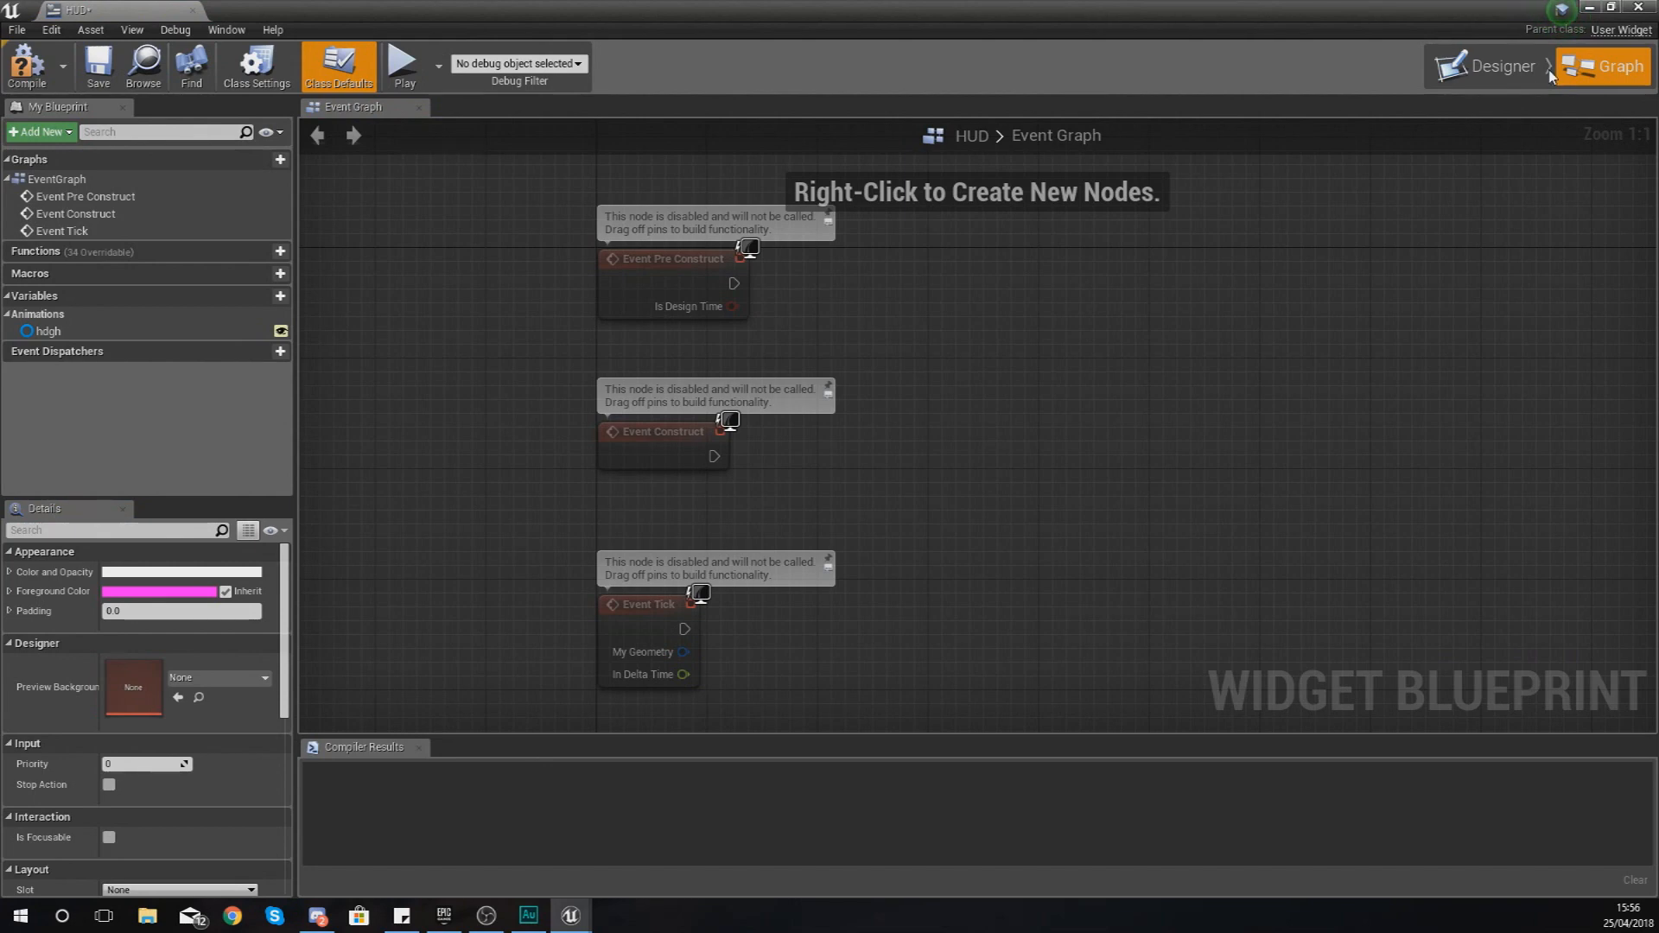
left_click(1488, 67)
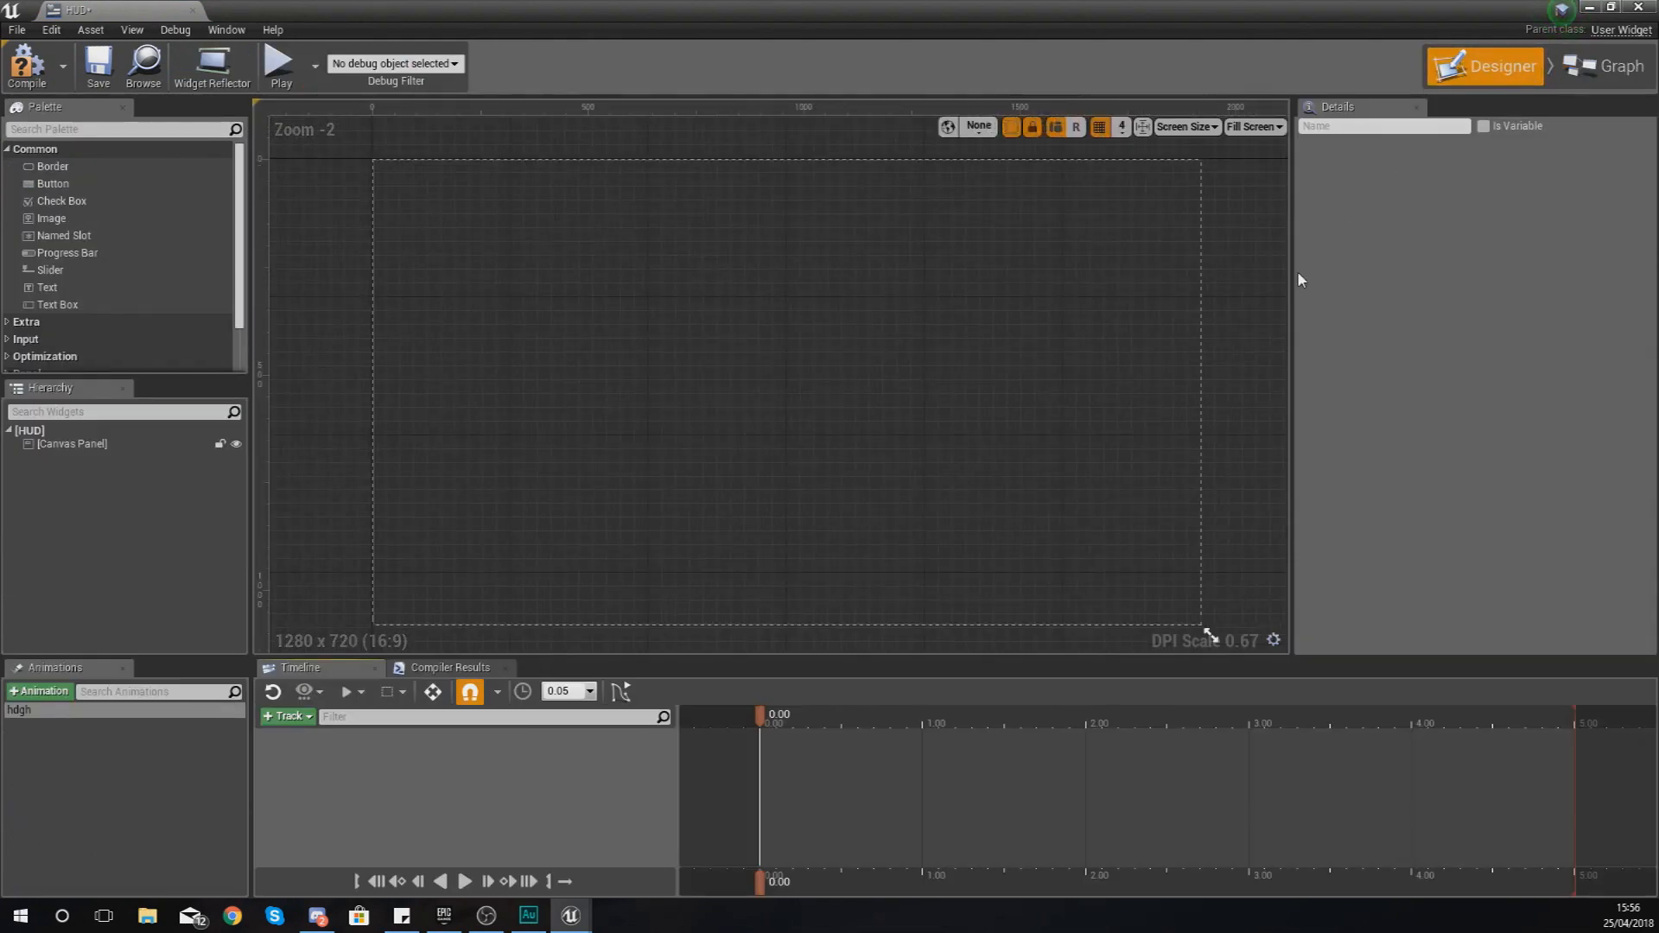